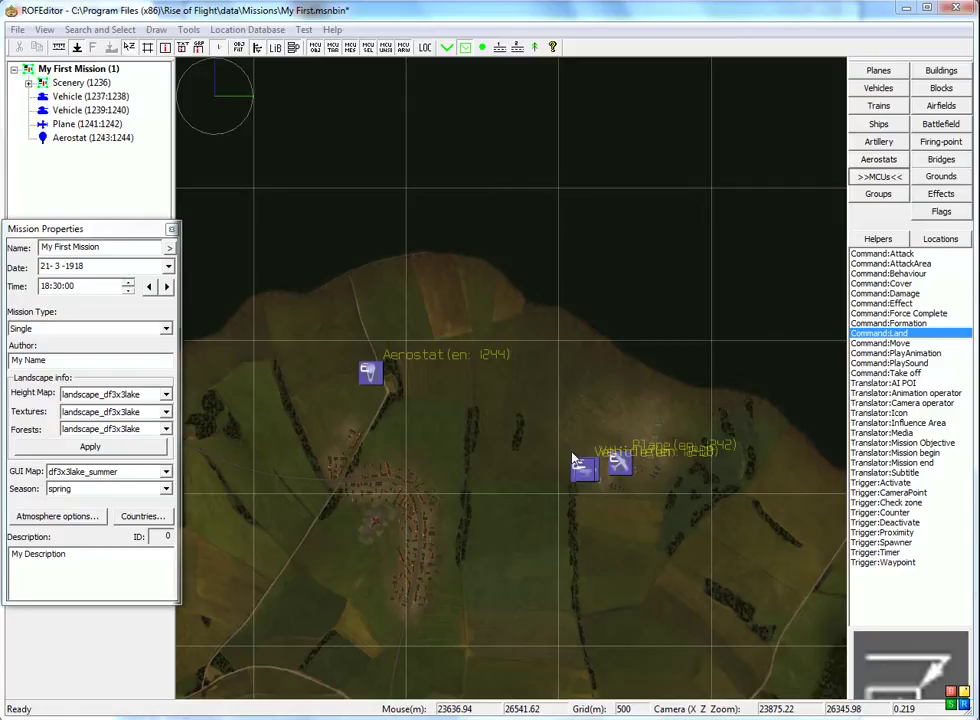
# Pan around the lake and zoom in close on the enemy airfield's row of tents
pyautogui.scroll(-5, 525, 400)
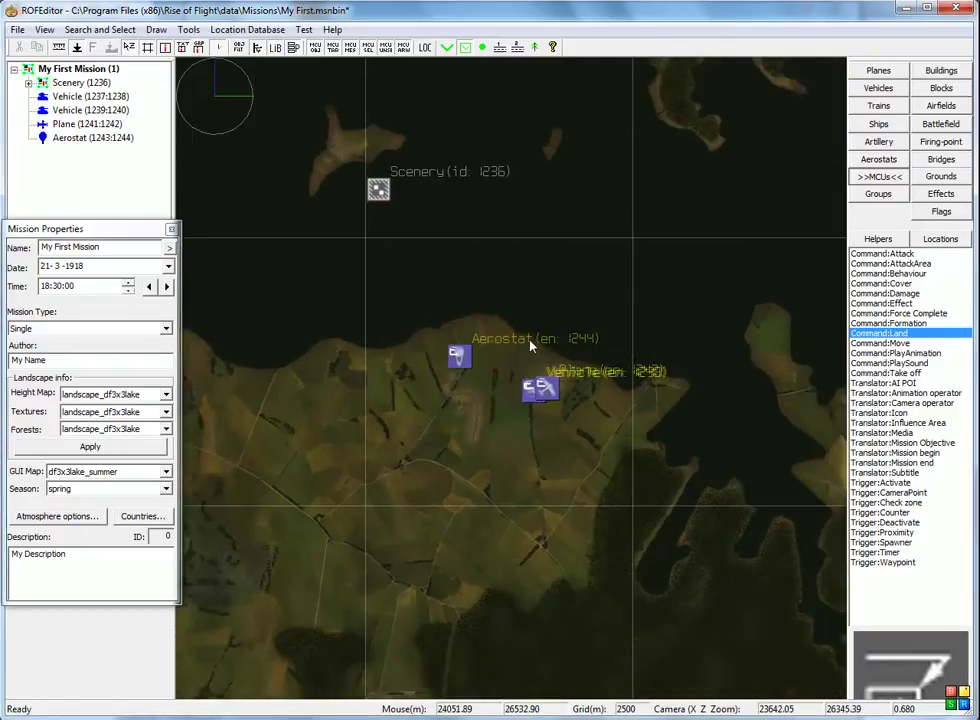
pyautogui.scroll(-4, 531, 345)
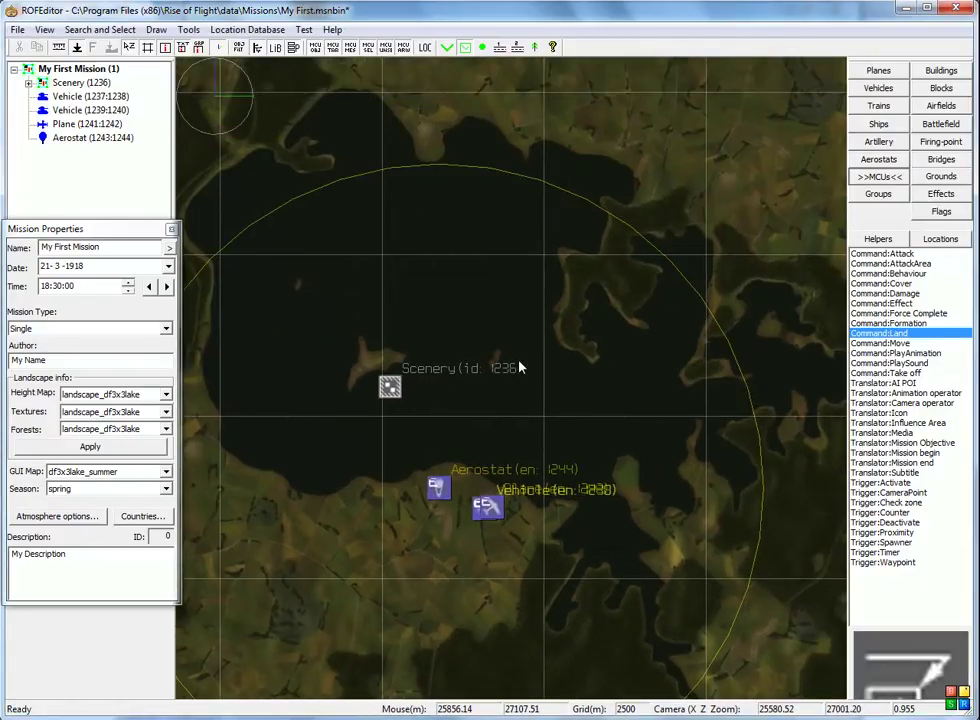
pyautogui.moveTo(519, 368); pyautogui.dragTo(512, 245, button='right')
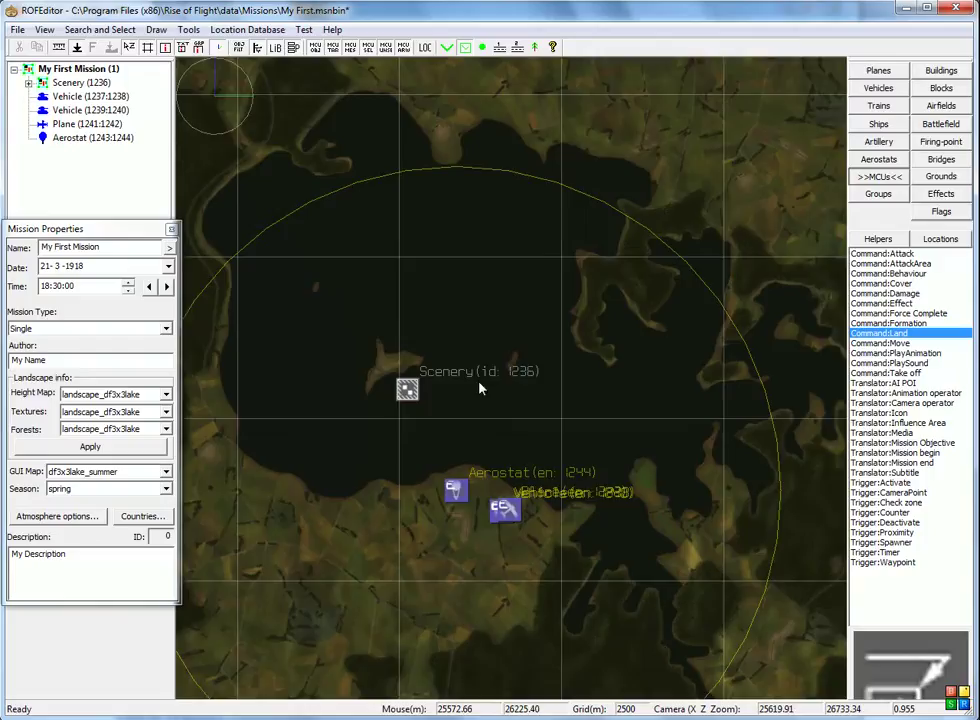
pyautogui.moveTo(476, 362); pyautogui.dragTo(527, 376, button='right')
pyautogui.scroll(10, 545, 455)
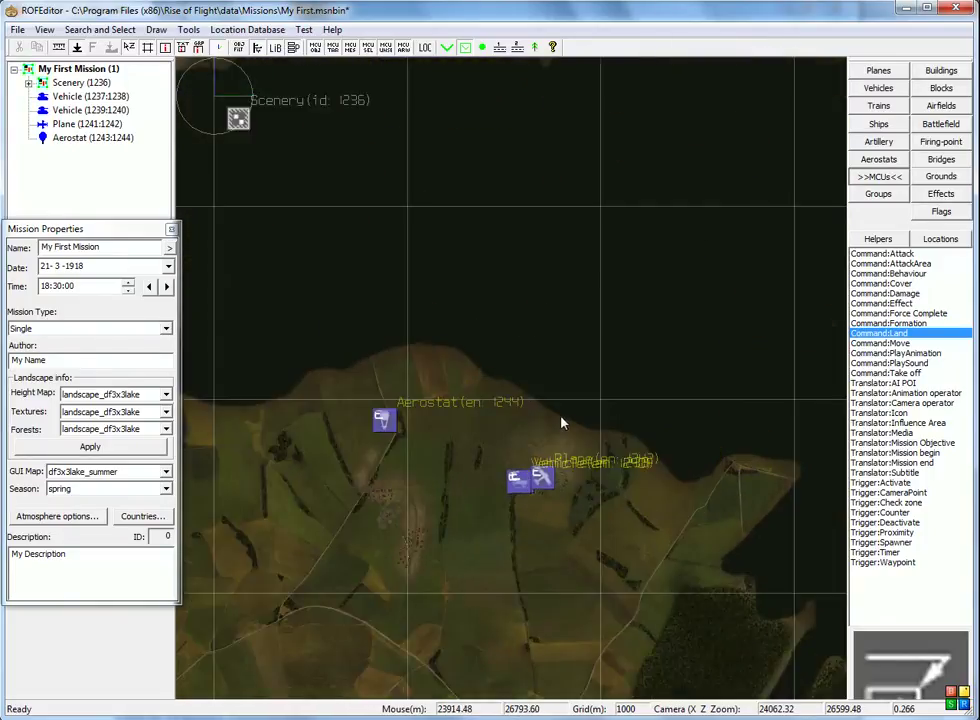
pyautogui.scroll(-8, 517, 393)
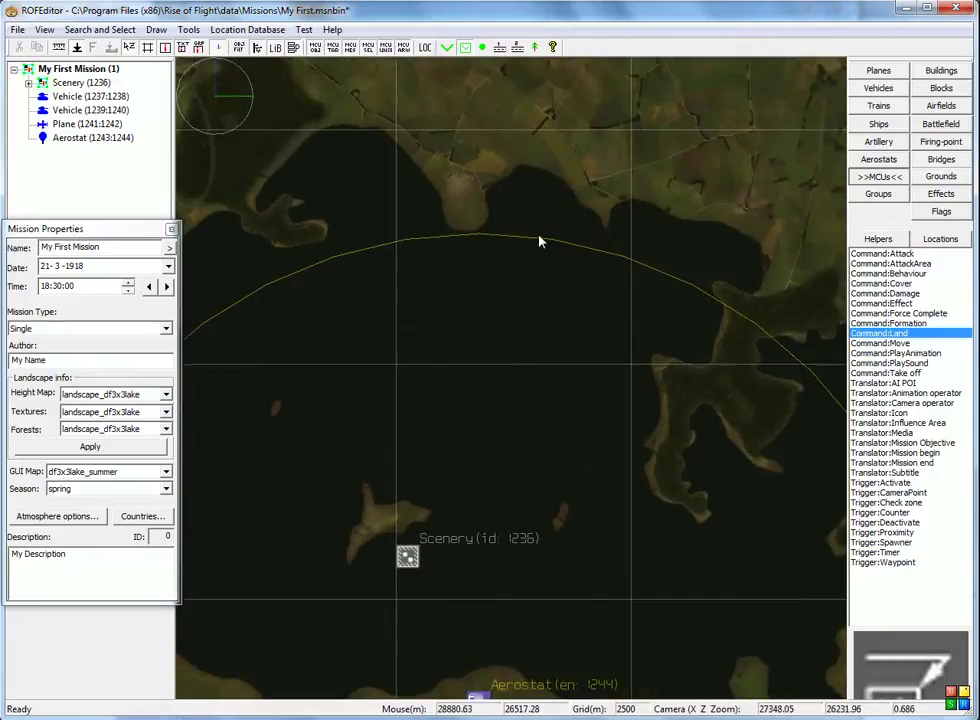
pyautogui.scroll(10, 455, 310)
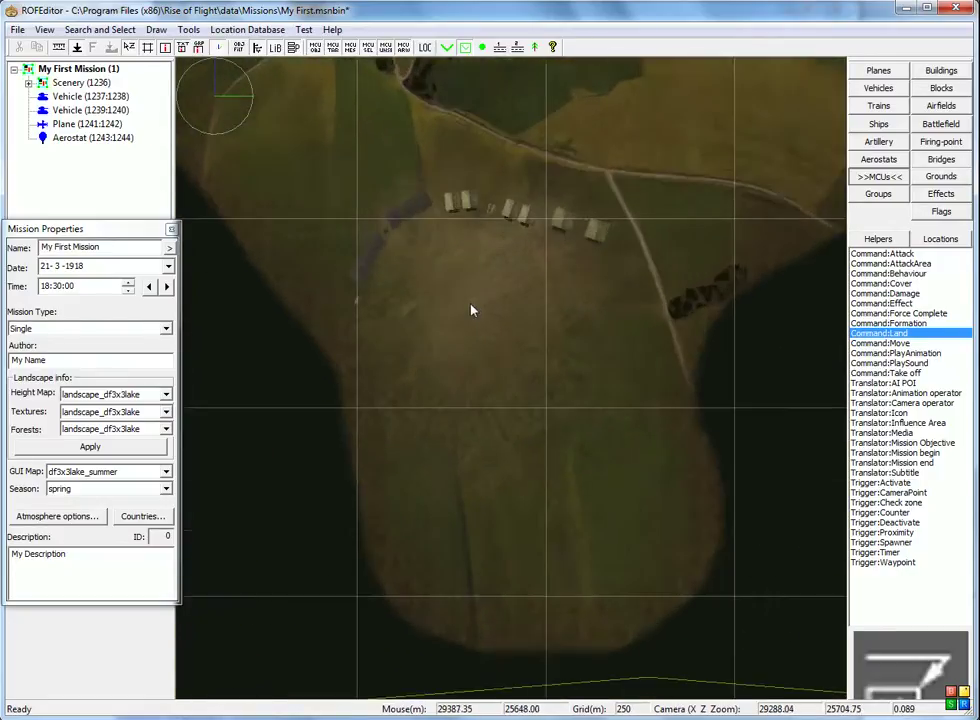
pyautogui.scroll(2, 474, 310)
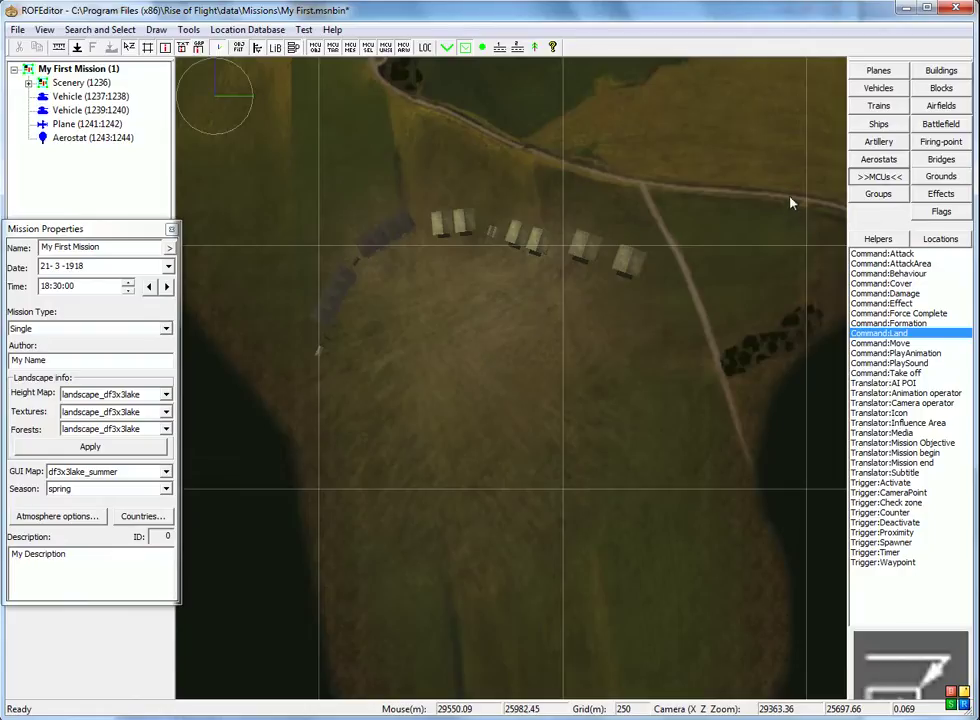
# Place a dfwc5 plane by the airfield tents, turn it to heading 179, and create its linked entity
pyautogui.click(880, 72)
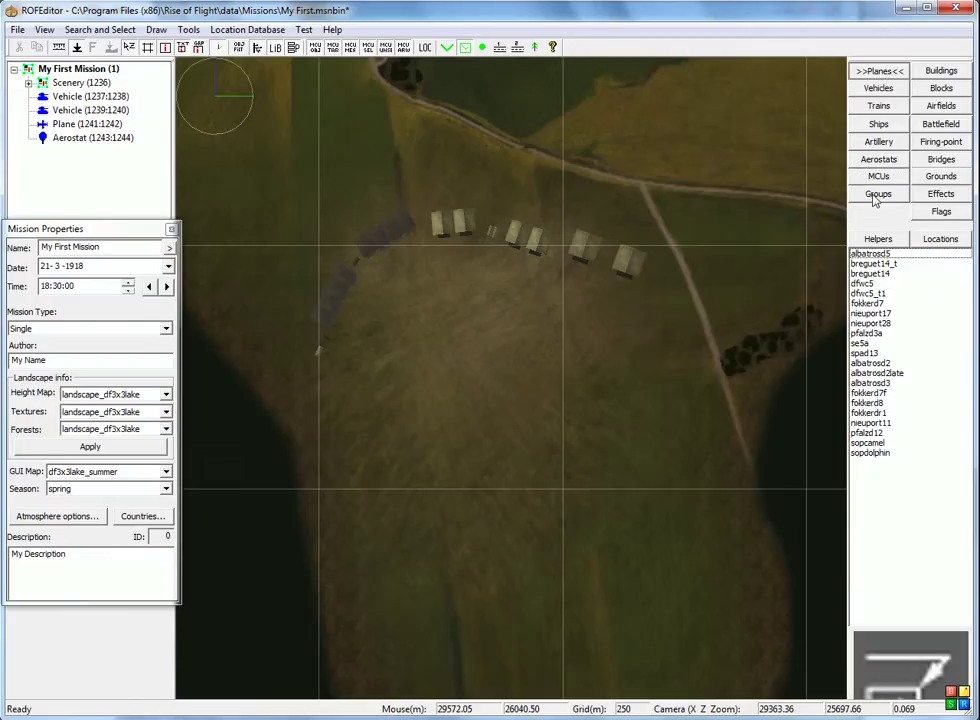
pyautogui.click(866, 284)
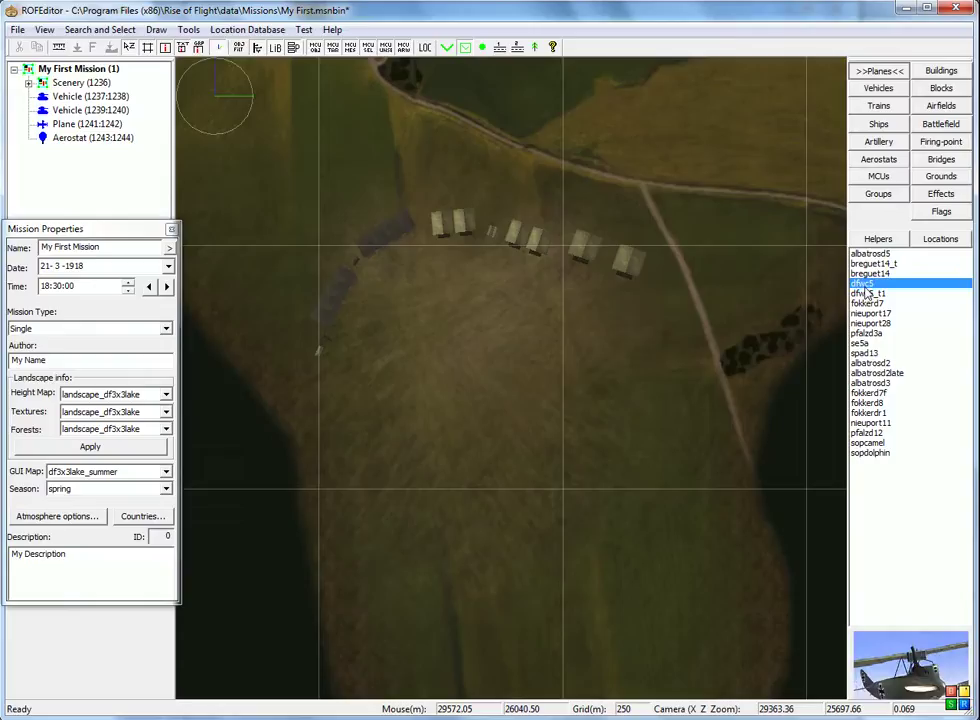
pyautogui.click(466, 271)
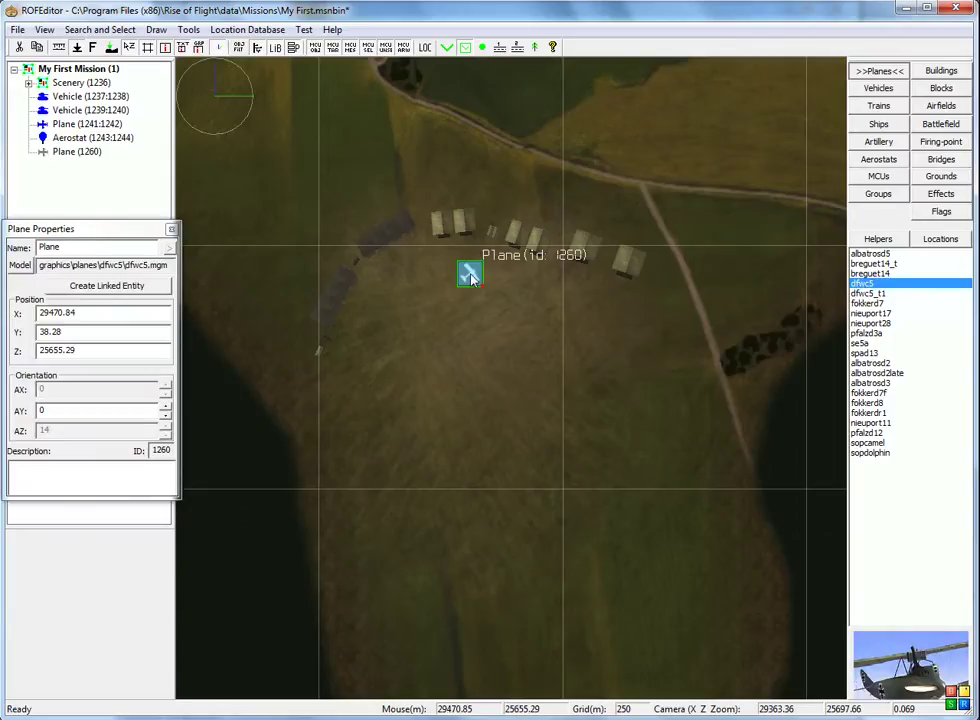
pyautogui.moveTo(466, 271); pyautogui.dragTo(555, 418, button='right')
pyautogui.scroll(8, 530, 352)
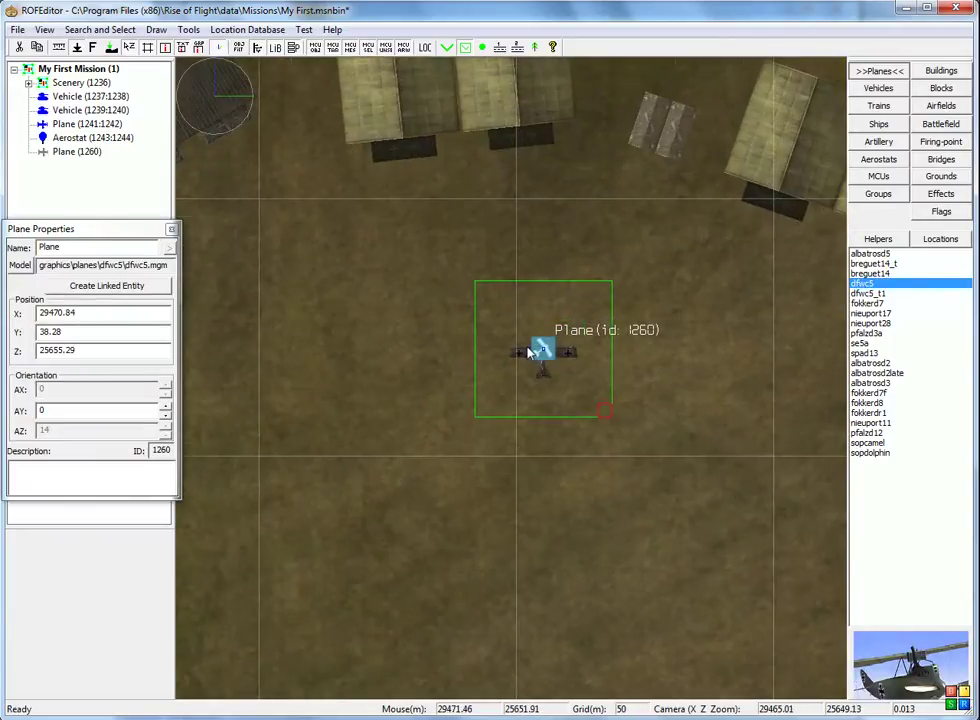
pyautogui.scroll(3, 545, 352)
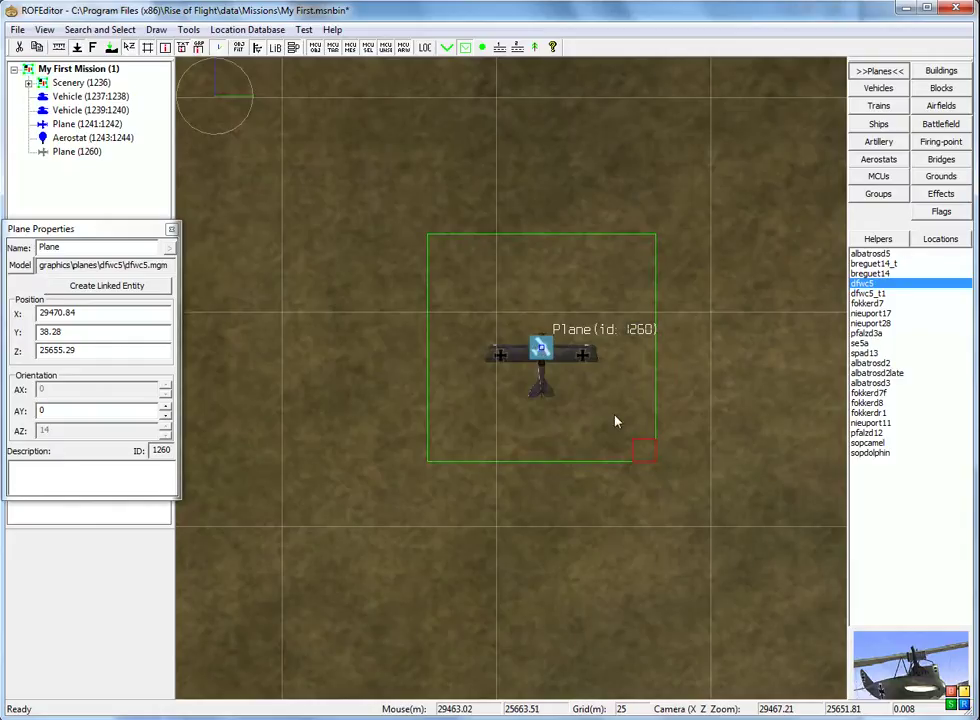
pyautogui.moveTo(642, 452); pyautogui.dragTo(481, 292)
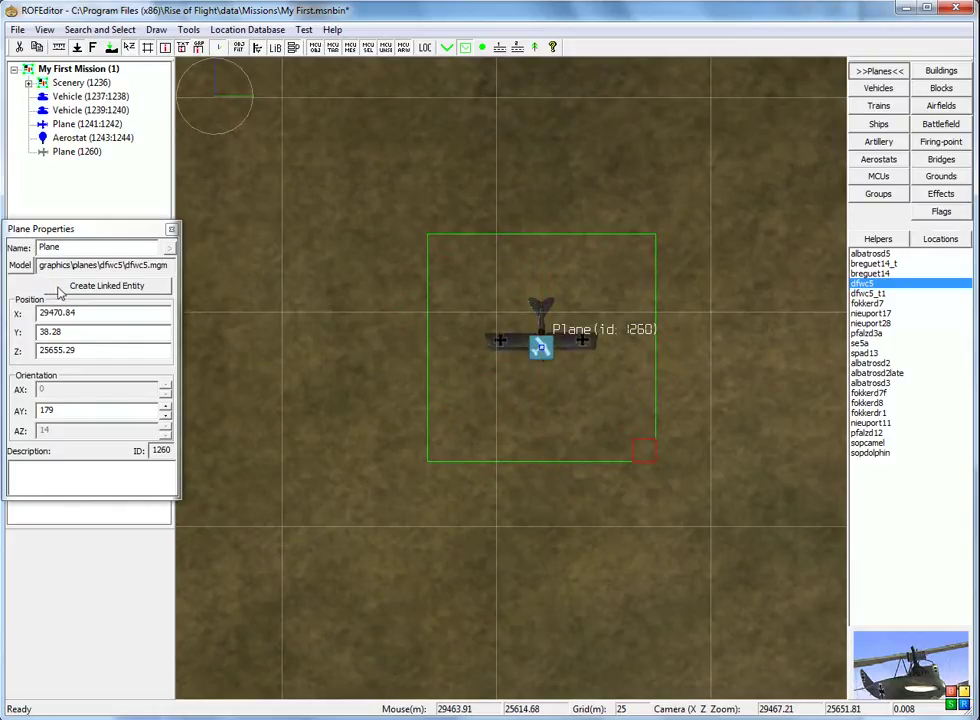
pyautogui.click(100, 287)
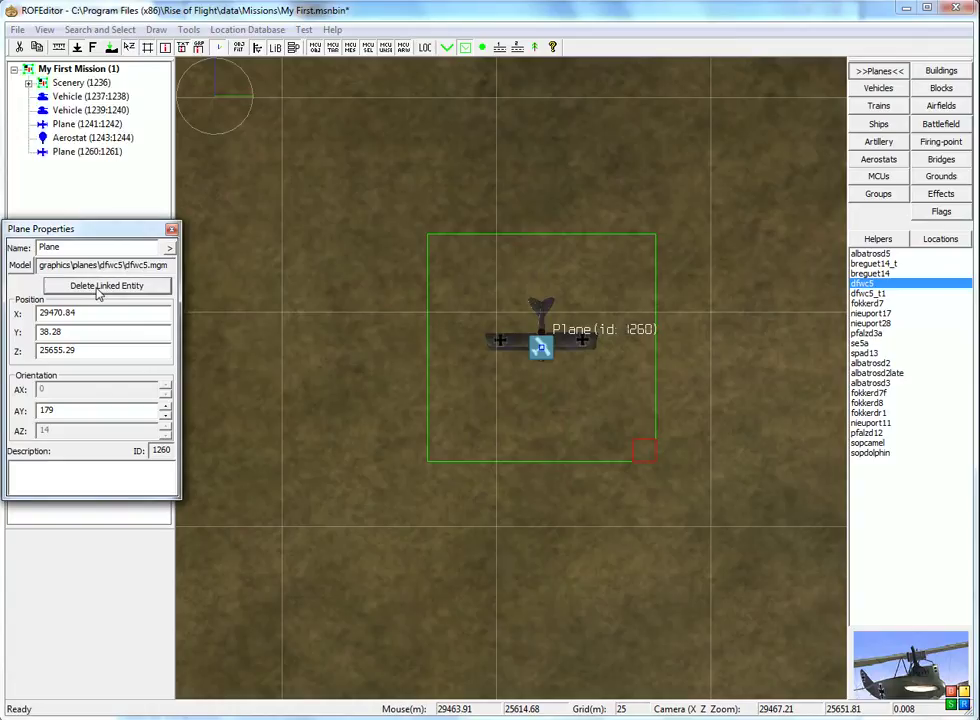
# Set the dfwc5 plane's country to Germany in its advanced settings
pyautogui.doubleClick(545, 345)
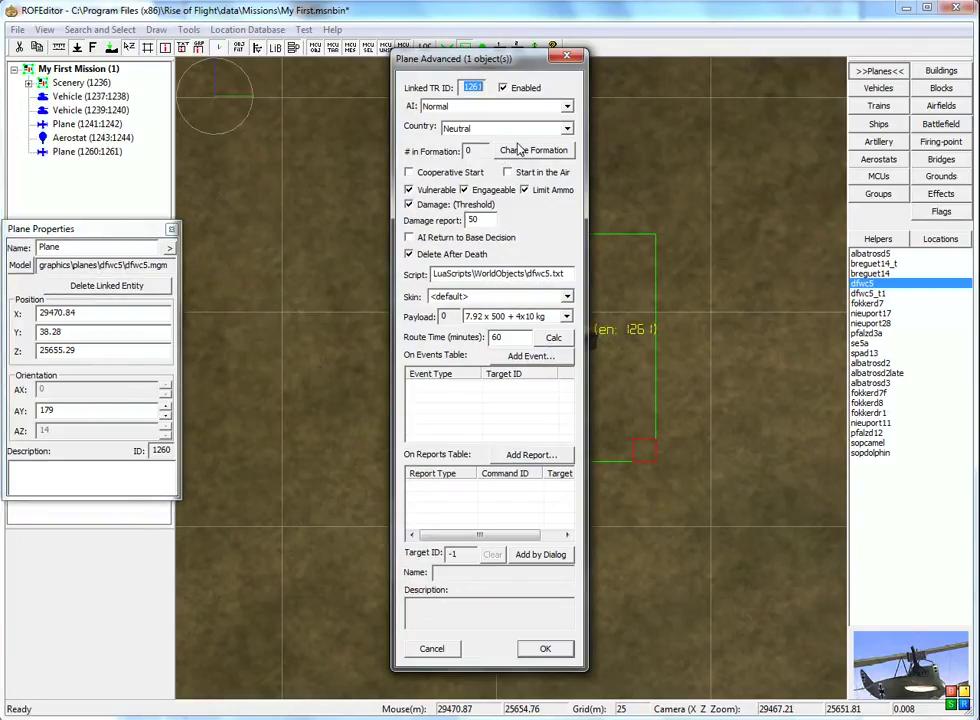
pyautogui.click(567, 128)
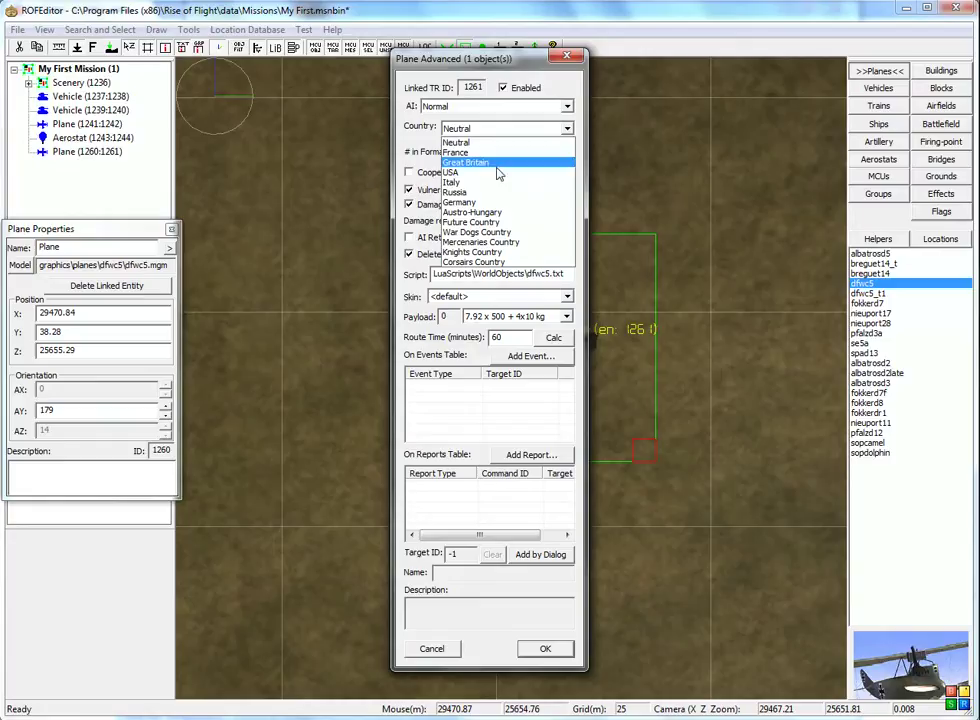
pyautogui.click(480, 202)
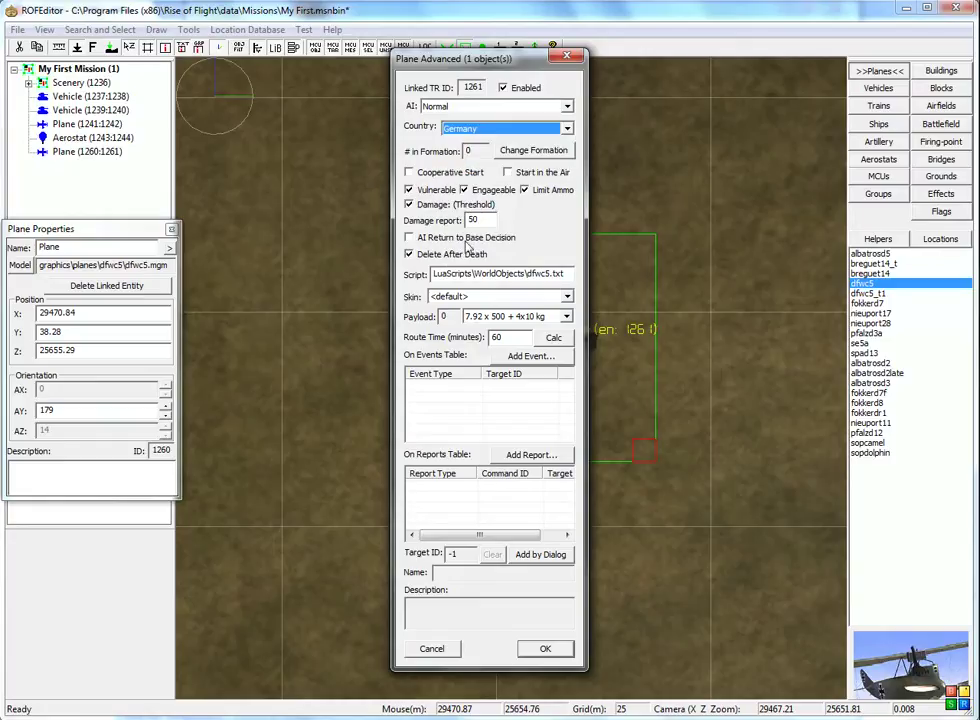
pyautogui.click(546, 650)
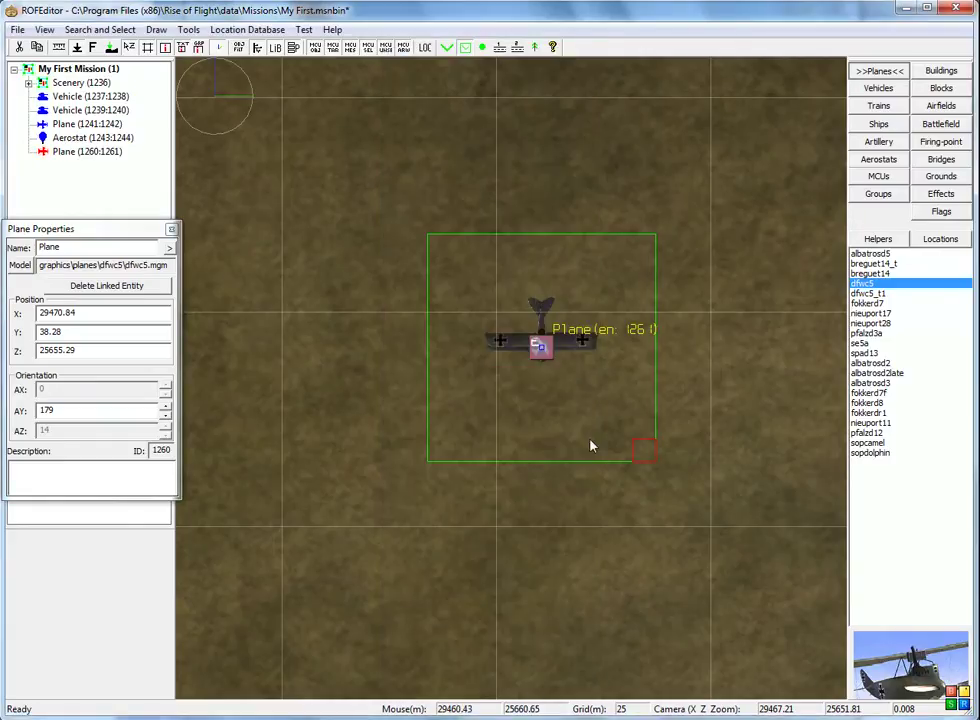
# Move the dfwc5 plane to a new spot on the airfield
pyautogui.click(703, 420)
pyautogui.scroll(5, 705, 420)
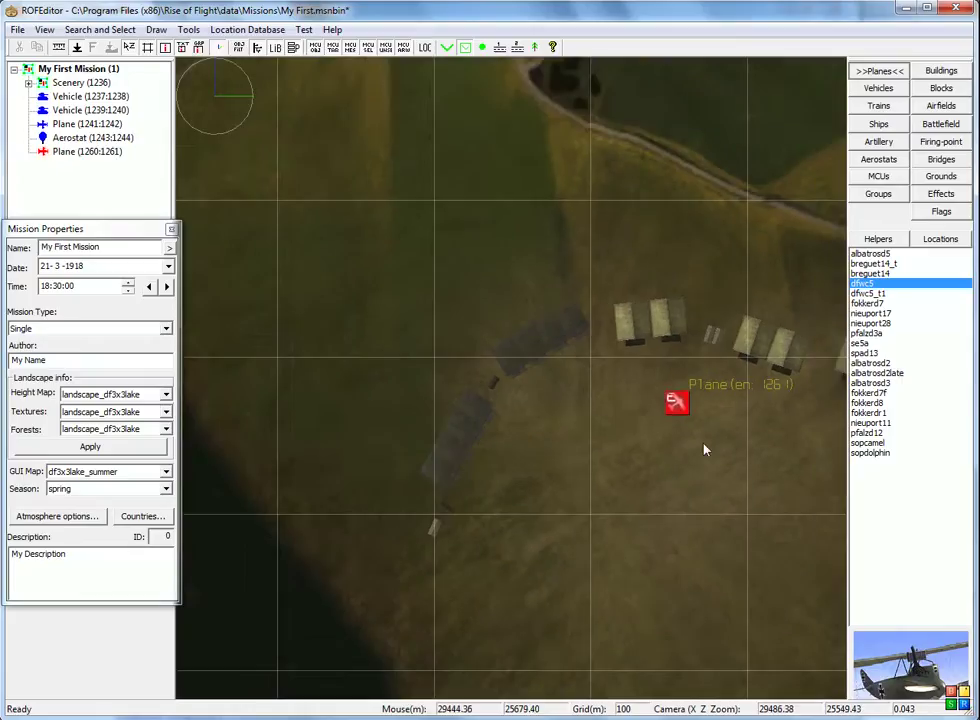
pyautogui.scroll(-2, 704, 450)
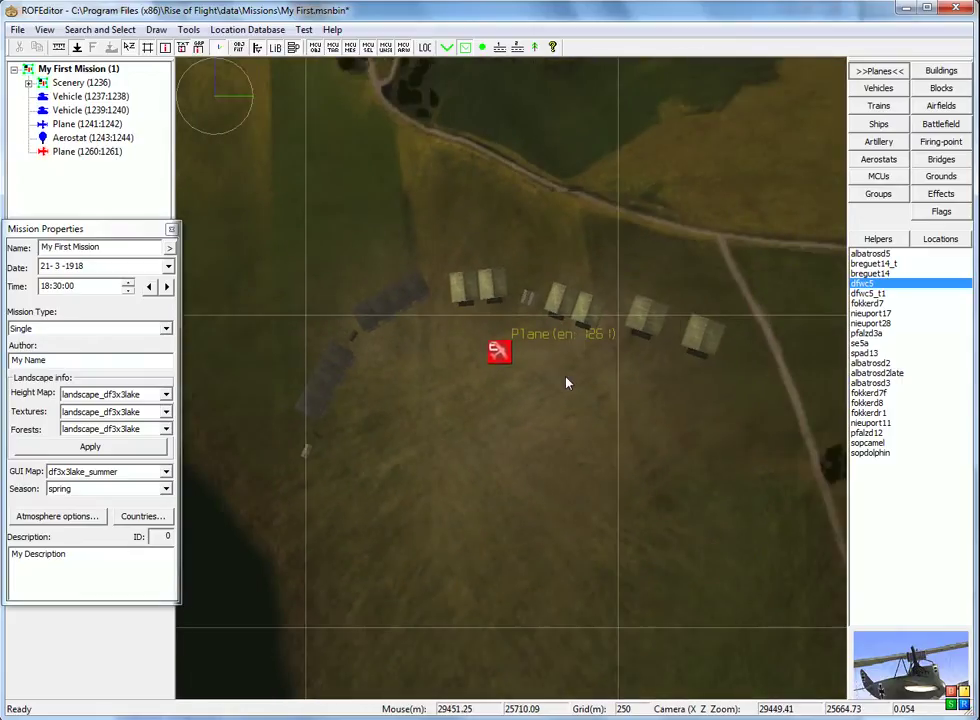
pyautogui.moveTo(507, 361); pyautogui.dragTo(691, 190)
pyautogui.scroll(-5, 639, 376)
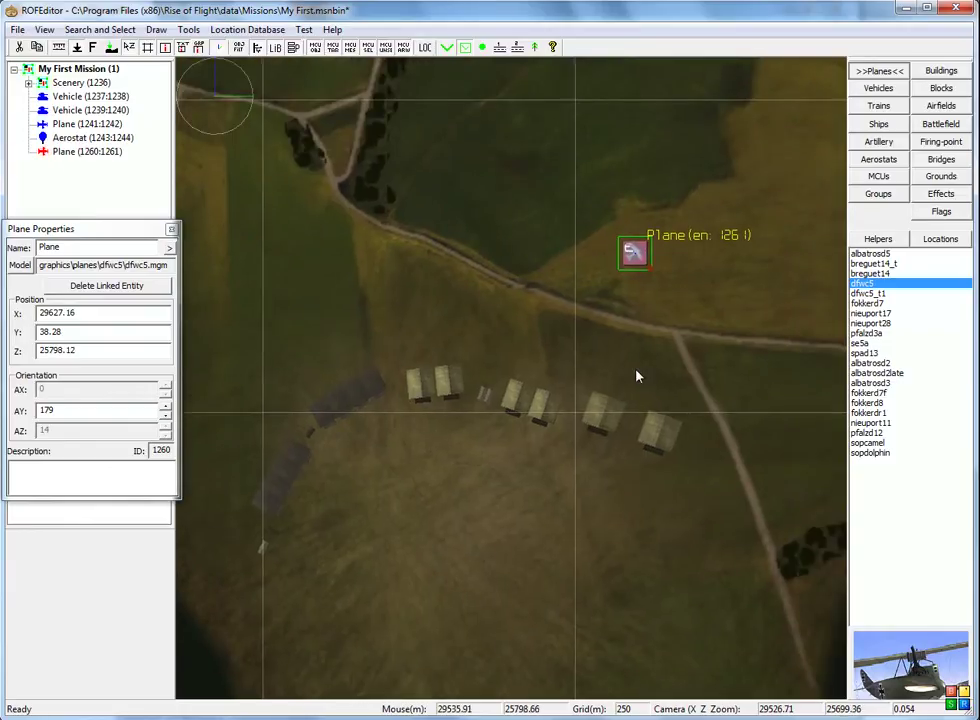
pyautogui.scroll(-4, 645, 350)
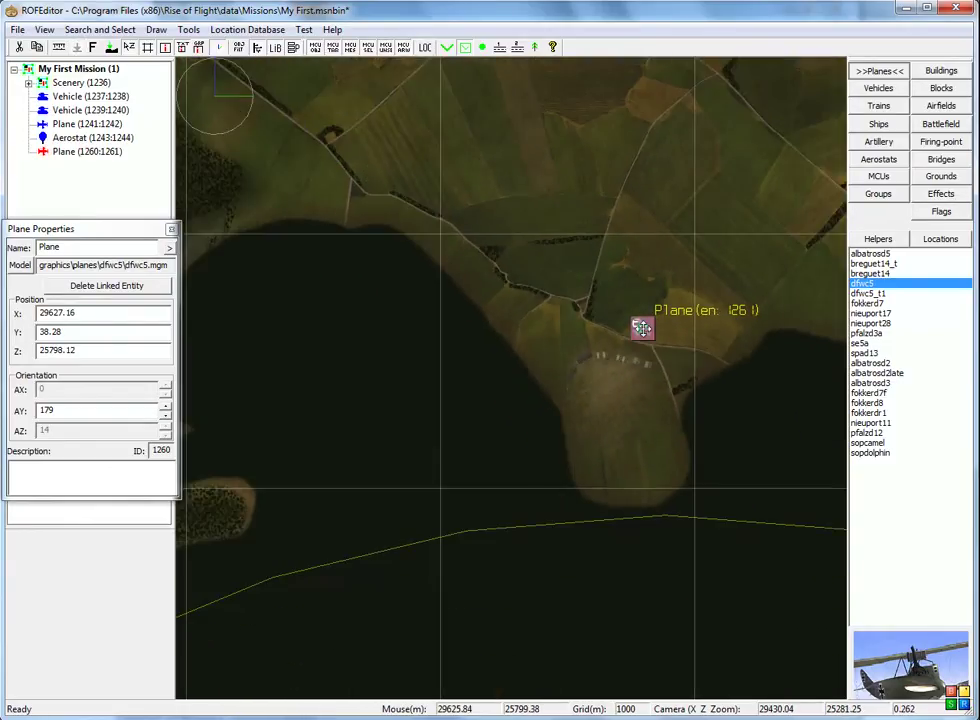
pyautogui.moveTo(641, 323); pyautogui.dragTo(615, 376)
# Fine-tune the plane in front of the tents and set it on the ground at X 29445.3, Z 25657.96
pyautogui.scroll(10, 612, 376)
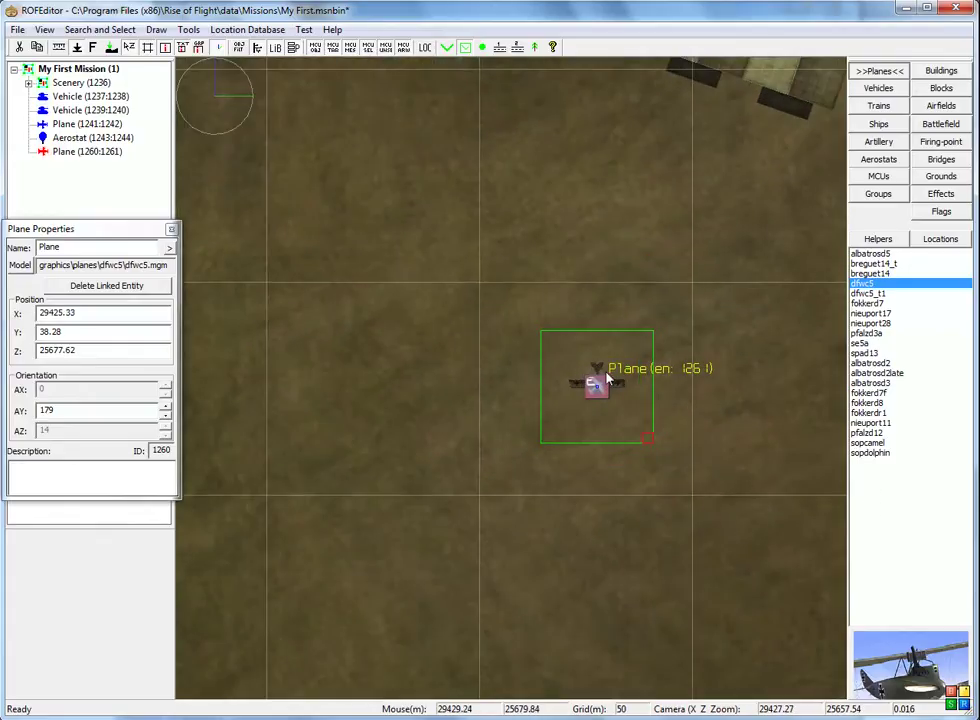
pyautogui.scroll(-3, 607, 377)
pyautogui.moveTo(622, 410); pyautogui.dragTo(577, 367)
pyautogui.scroll(3, 579, 366)
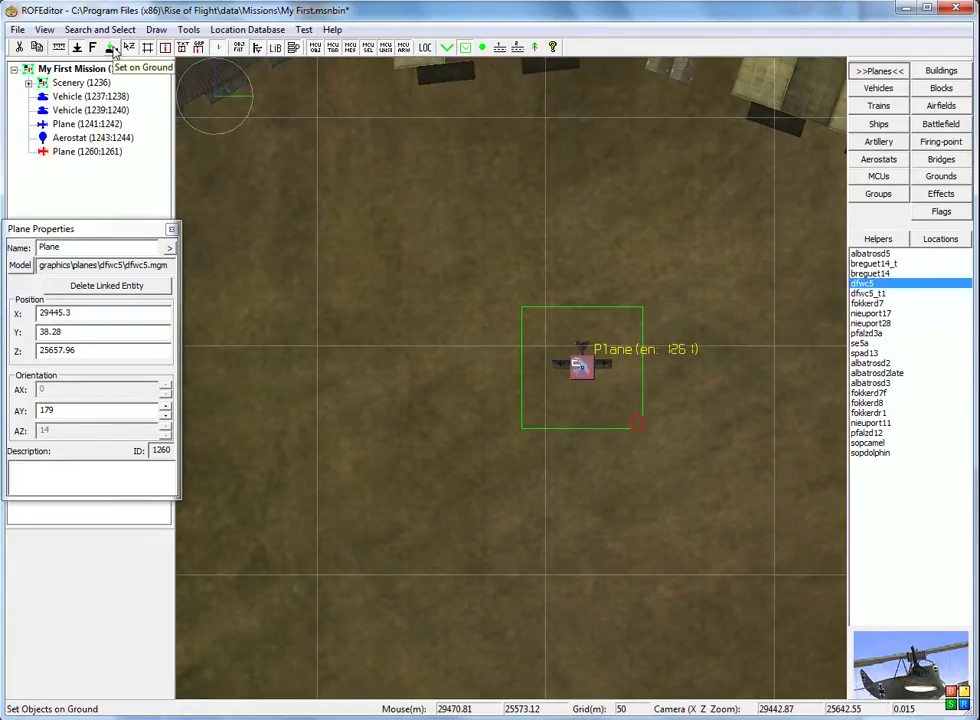
pyautogui.click(113, 50)
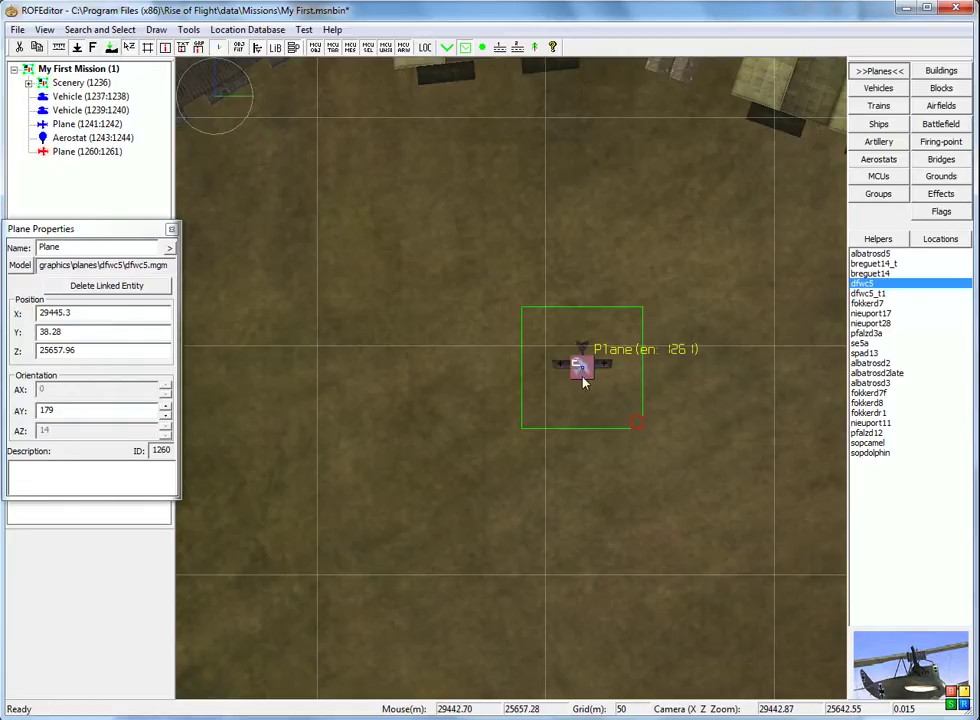
pyautogui.scroll(2, 599, 370)
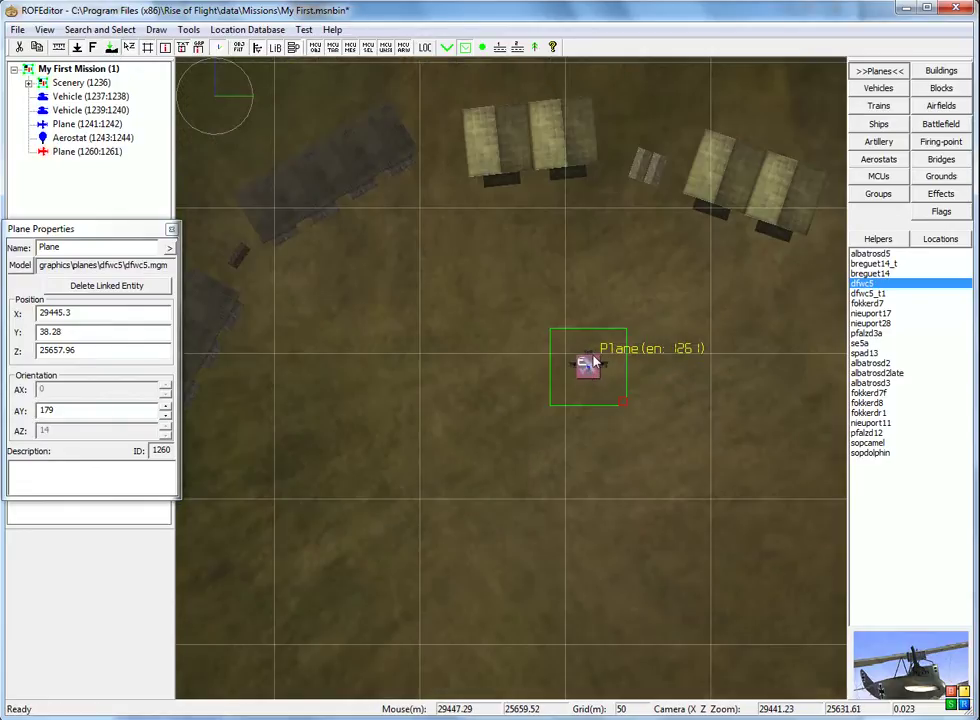
# Move the German plane up-left beside the hangars and nudge it into place
pyautogui.moveTo(587, 364); pyautogui.dragTo(564, 324)
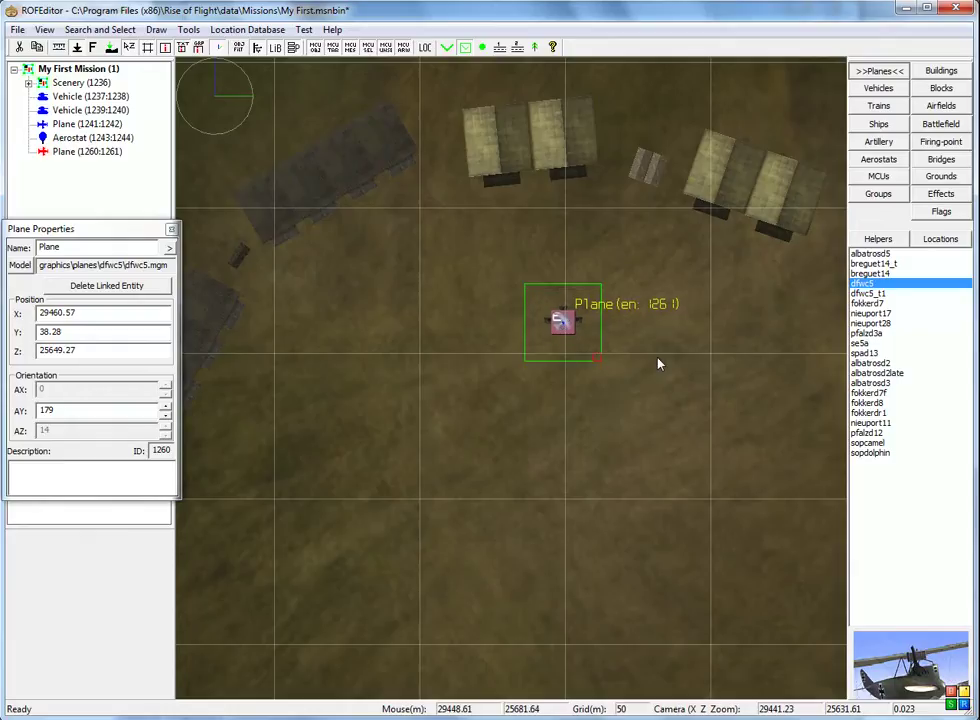
pyautogui.scroll(-10, 658, 364)
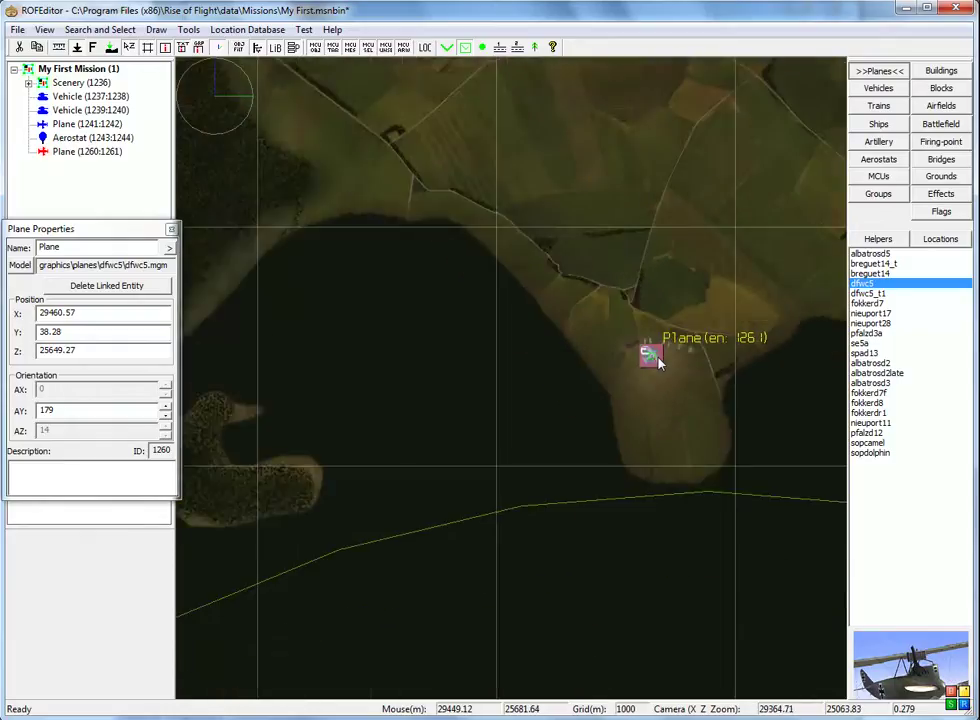
pyautogui.scroll(-5, 658, 364)
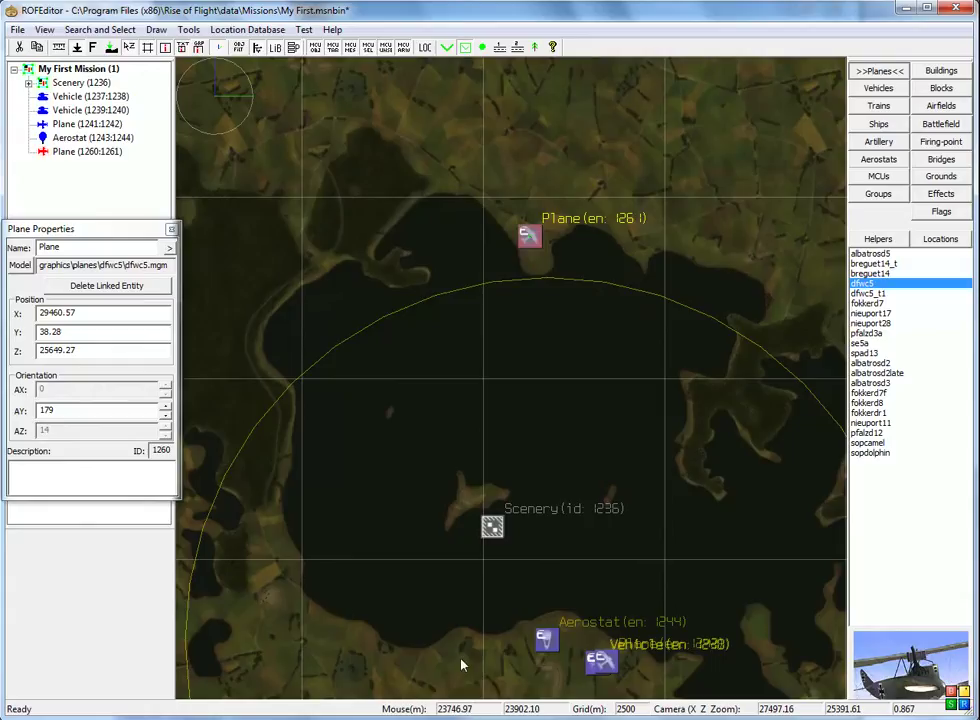
pyautogui.scroll(3, 540, 200)
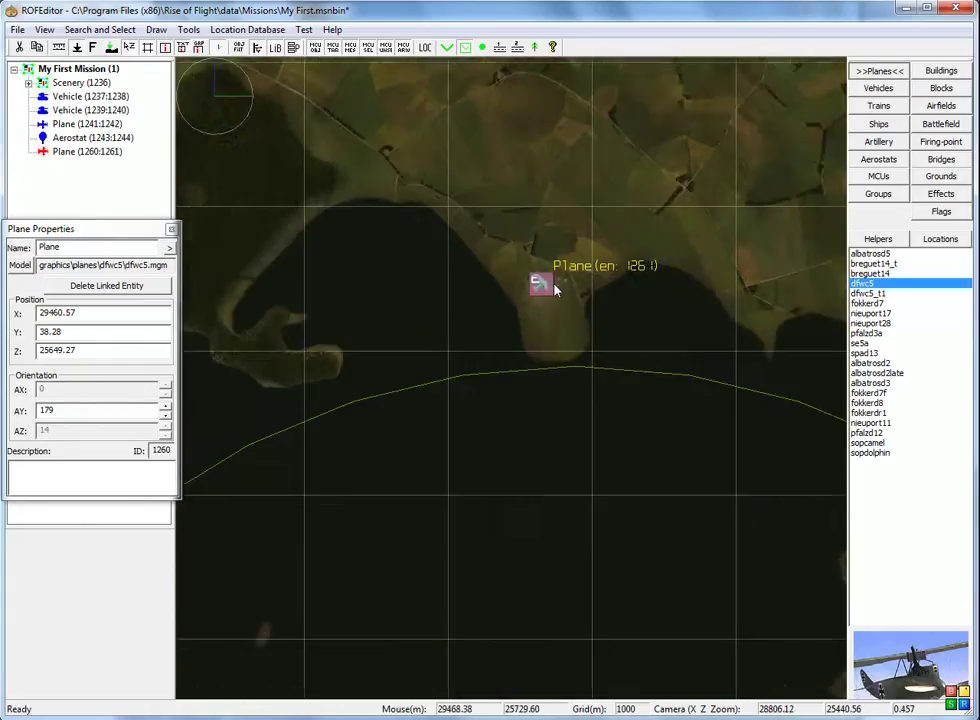
pyautogui.scroll(5, 555, 289)
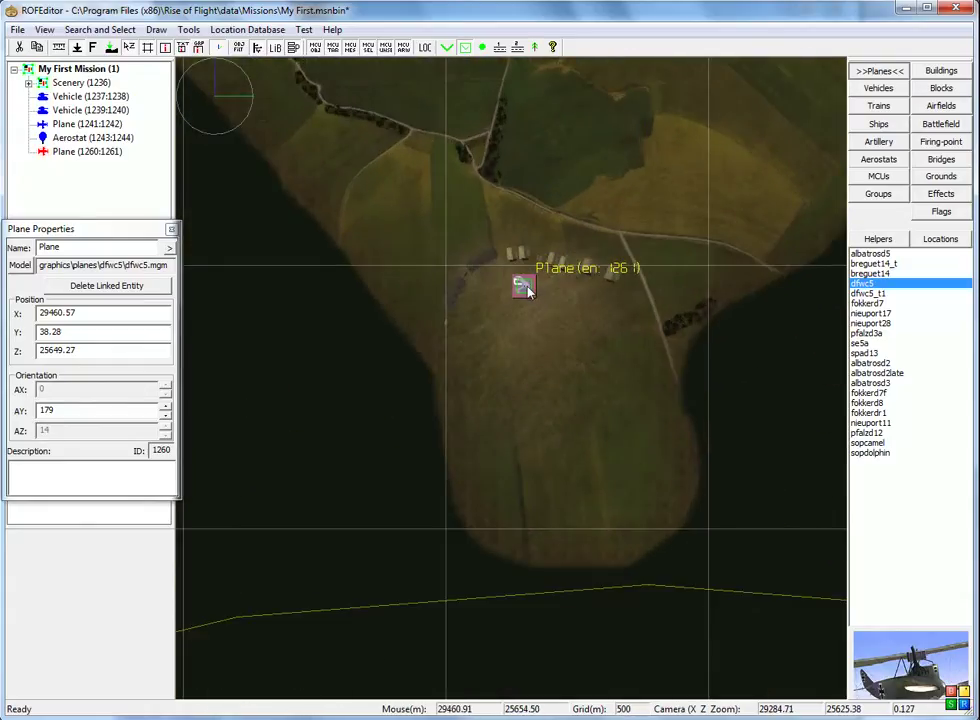
pyautogui.moveTo(528, 289)
pyautogui.mouseDown()
pyautogui.moveTo(529, 299)
pyautogui.moveTo(532, 289)
pyautogui.mouseUp()
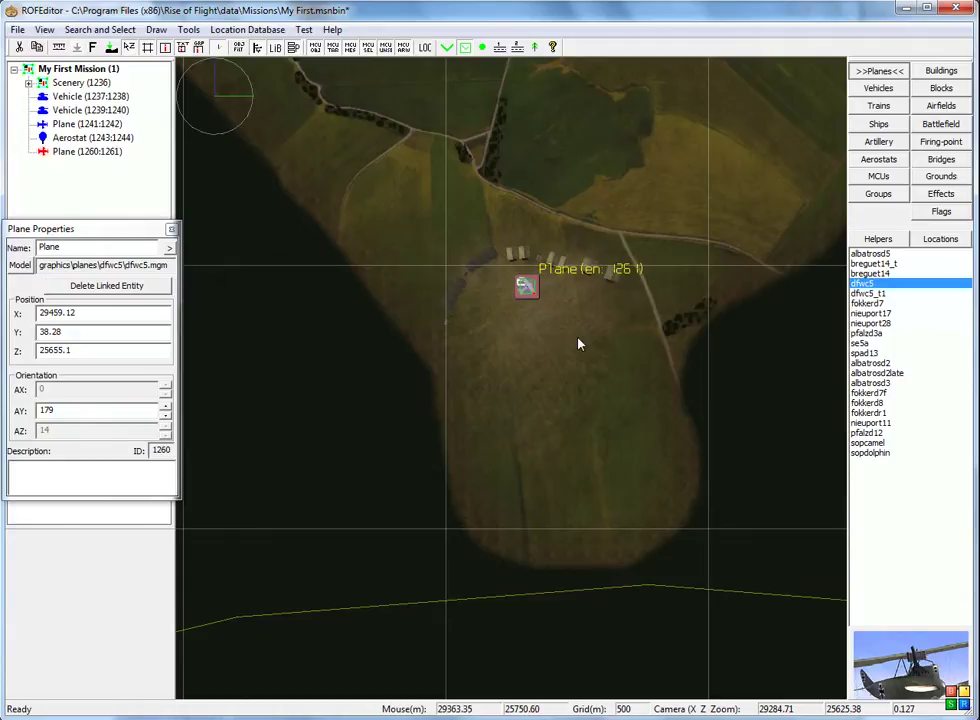
# Deselect the plane to show the mission properties and pan the view toward the lake
pyautogui.click(580, 343)
pyautogui.scroll(-4, 617, 280)
pyautogui.scroll(-3, 620, 283)
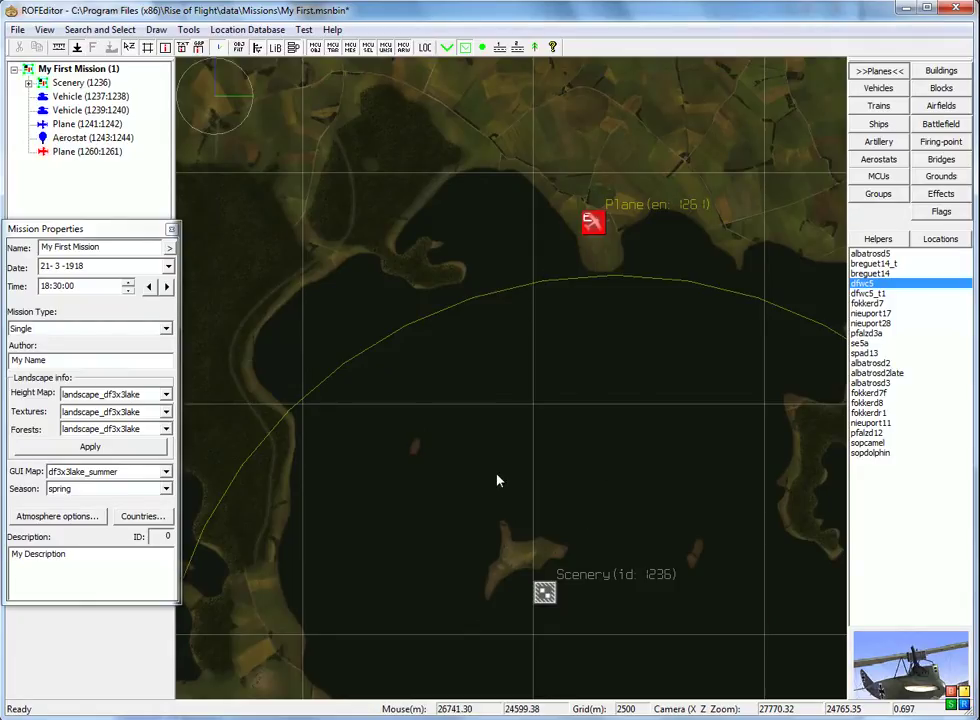
pyautogui.moveTo(565, 473); pyautogui.dragTo(512, 394, button='right')
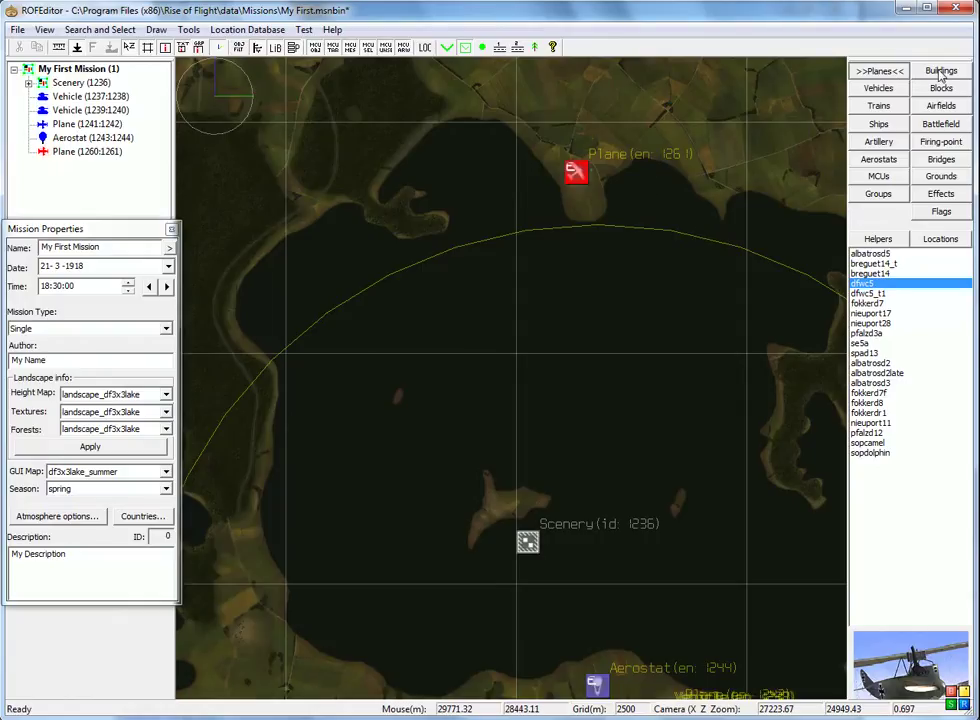
# Place a Trigger Waypoint over the lake south of the plane and nudge it into position
pyautogui.click(879, 178)
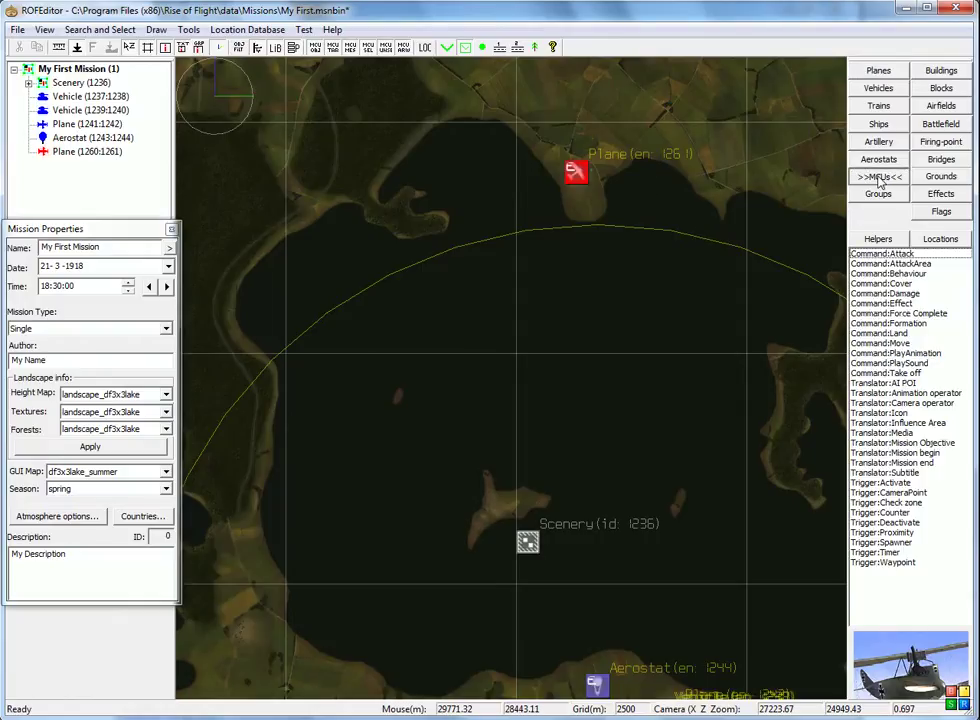
pyautogui.click(875, 563)
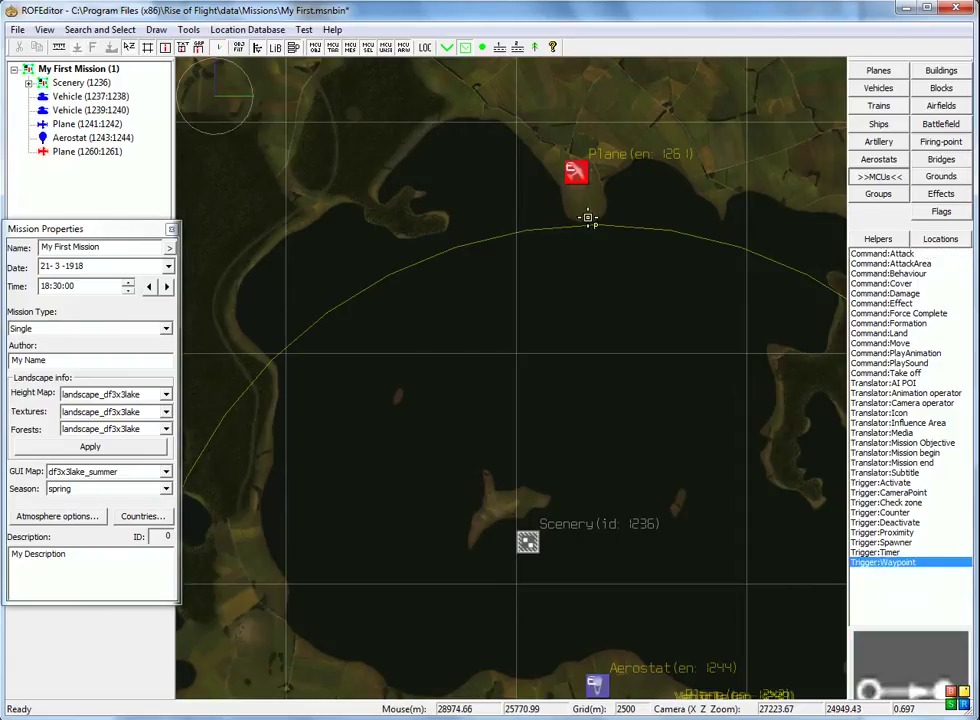
pyautogui.click(497, 253)
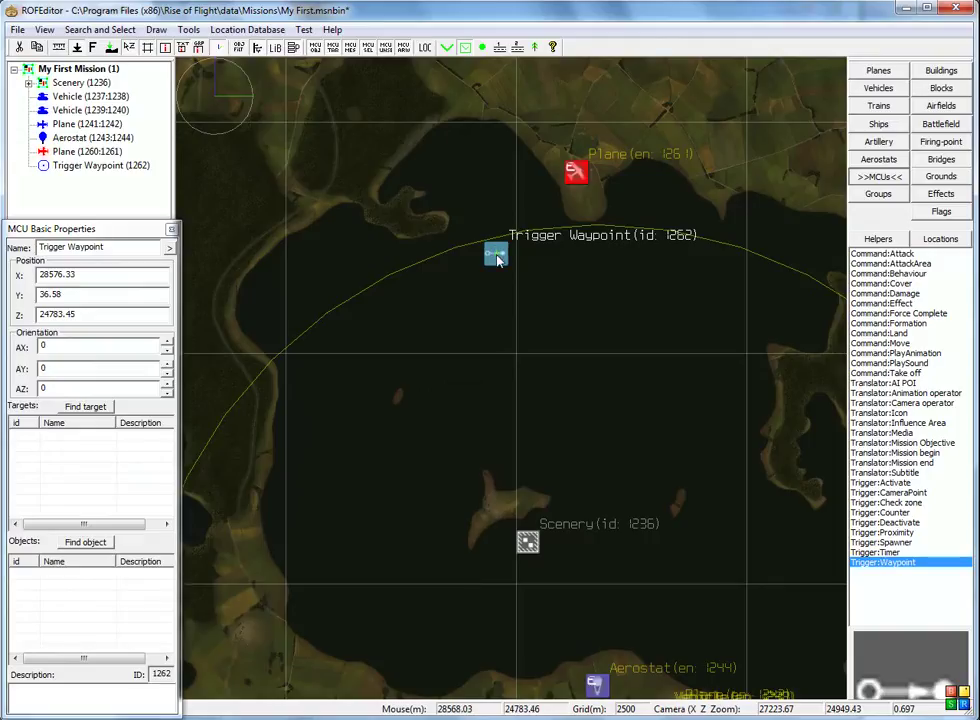
pyautogui.scroll(3, 497, 258)
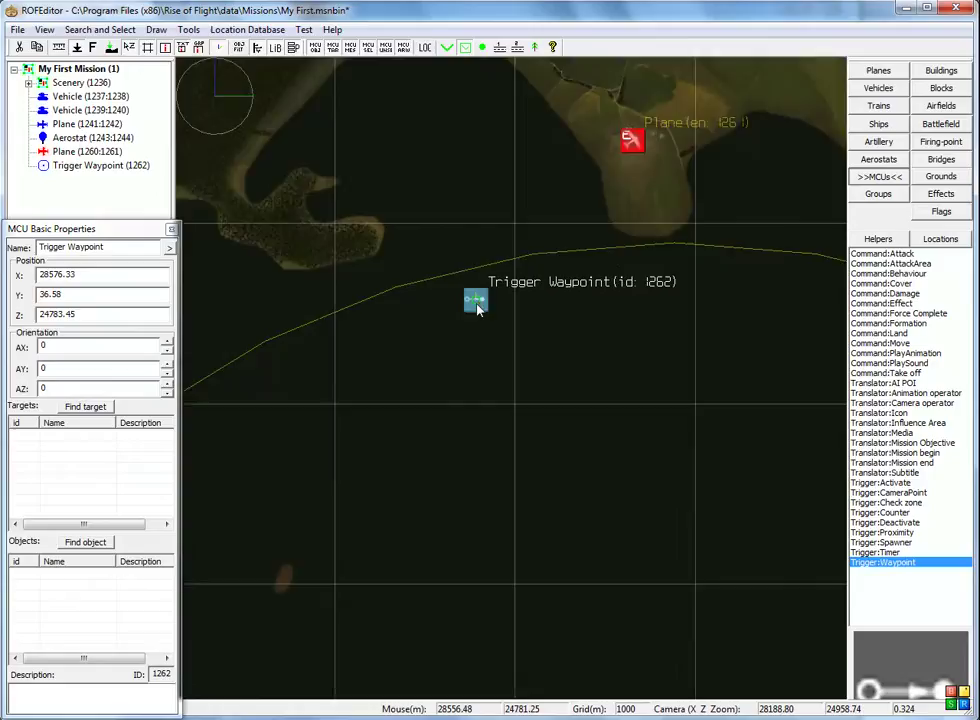
pyautogui.scroll(-1, 477, 308)
pyautogui.moveTo(478, 302); pyautogui.dragTo(476, 299)
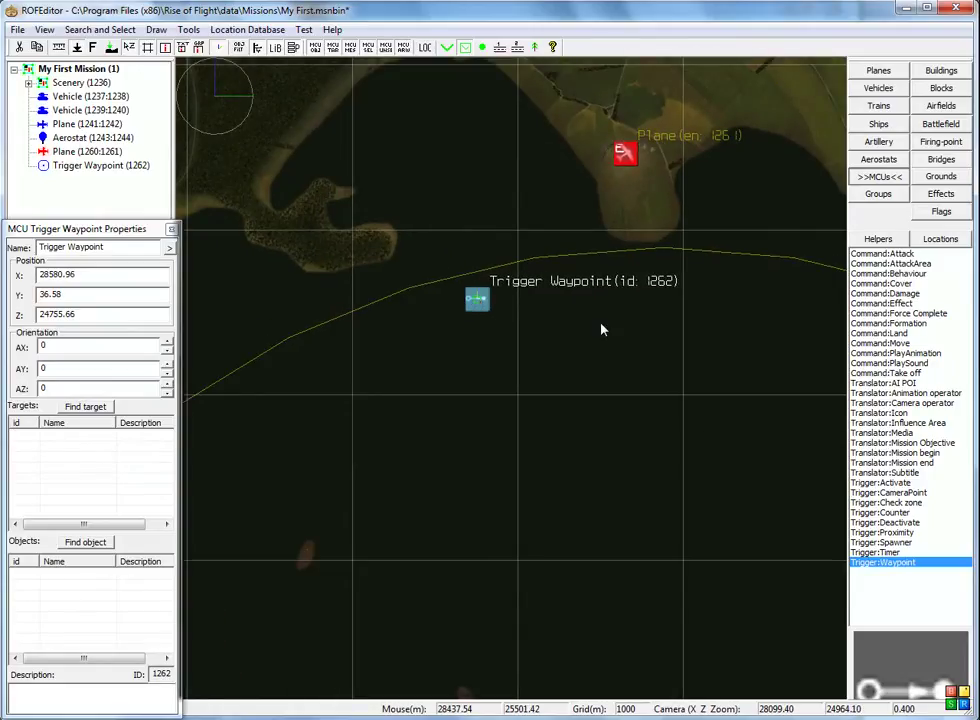
pyautogui.scroll(-3, 620, 340)
pyautogui.moveTo(486, 222); pyautogui.dragTo(482, 225)
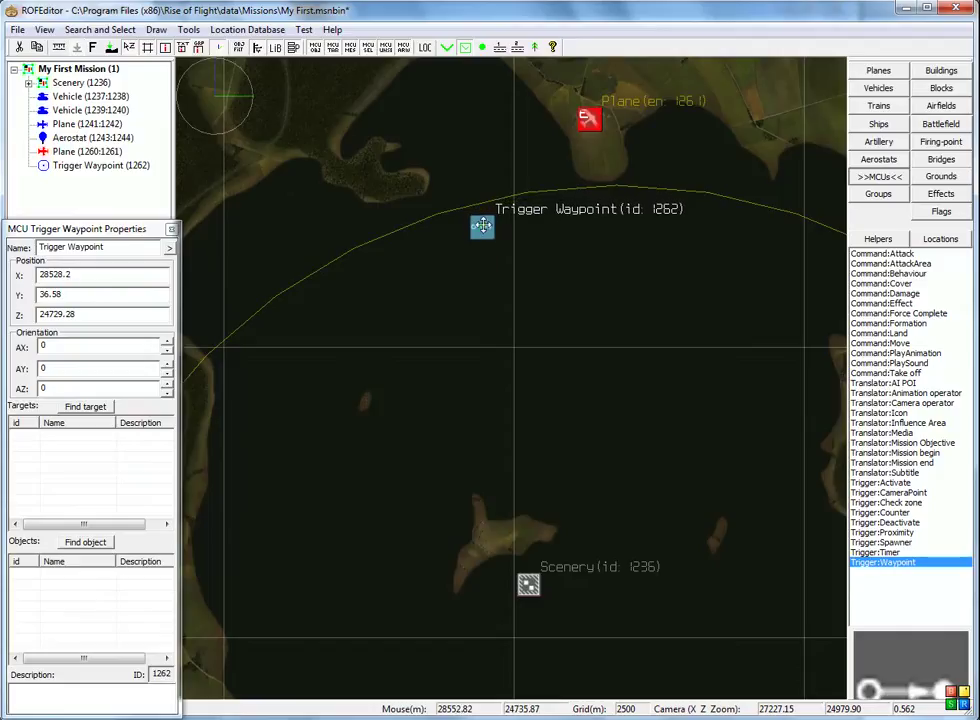
# Set the Trigger Waypoint's altitude Y to 1500
pyautogui.moveTo(73, 294); pyautogui.dragTo(36, 294)
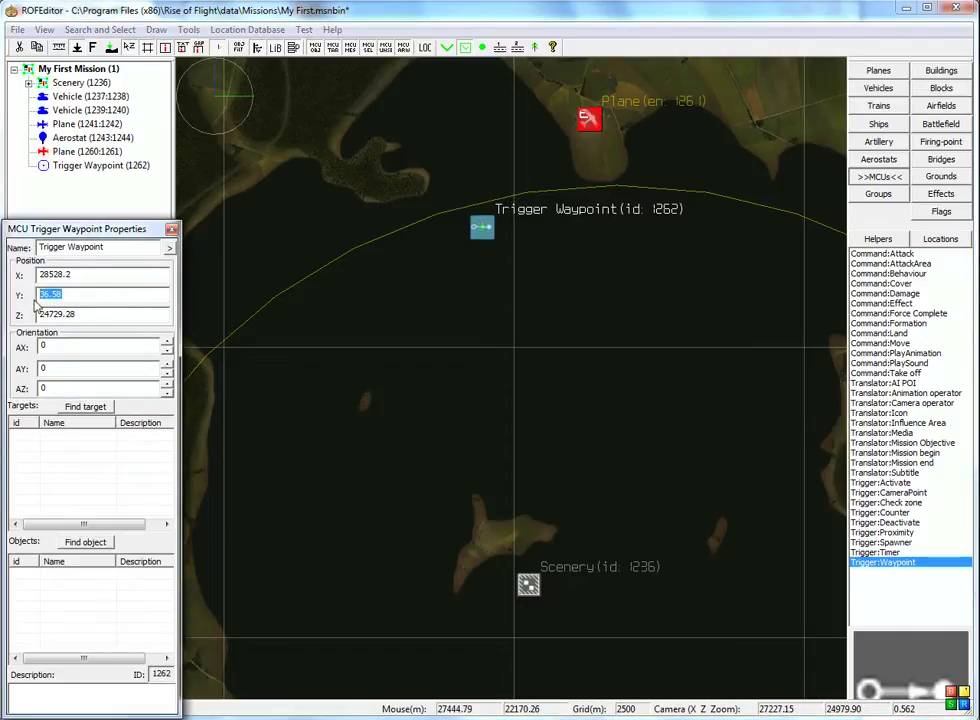
pyautogui.write('1500')
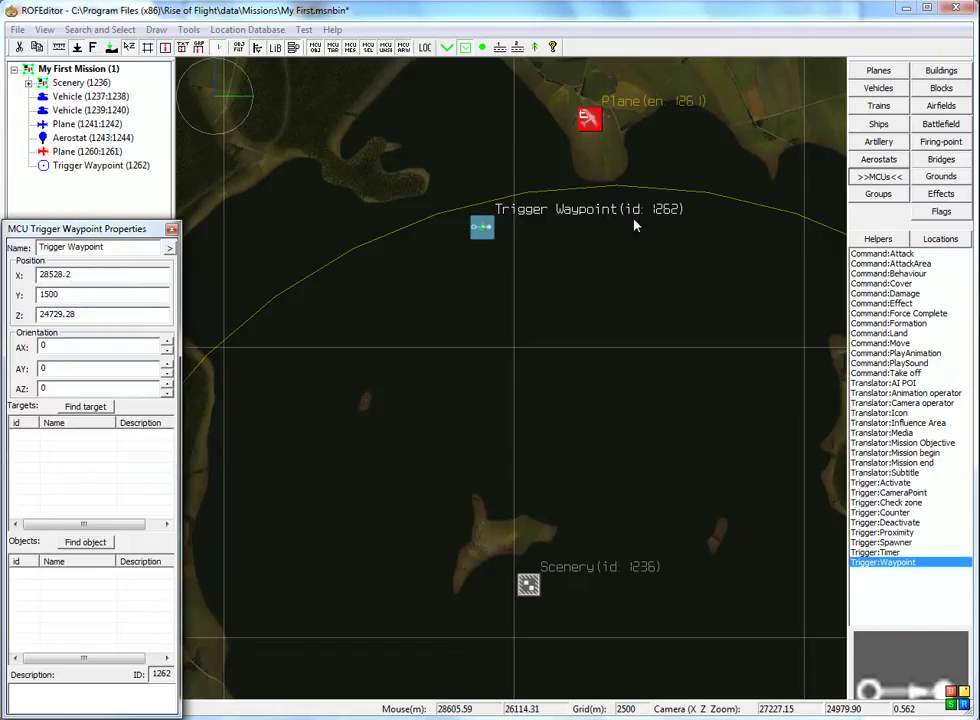
pyautogui.click(482, 226)
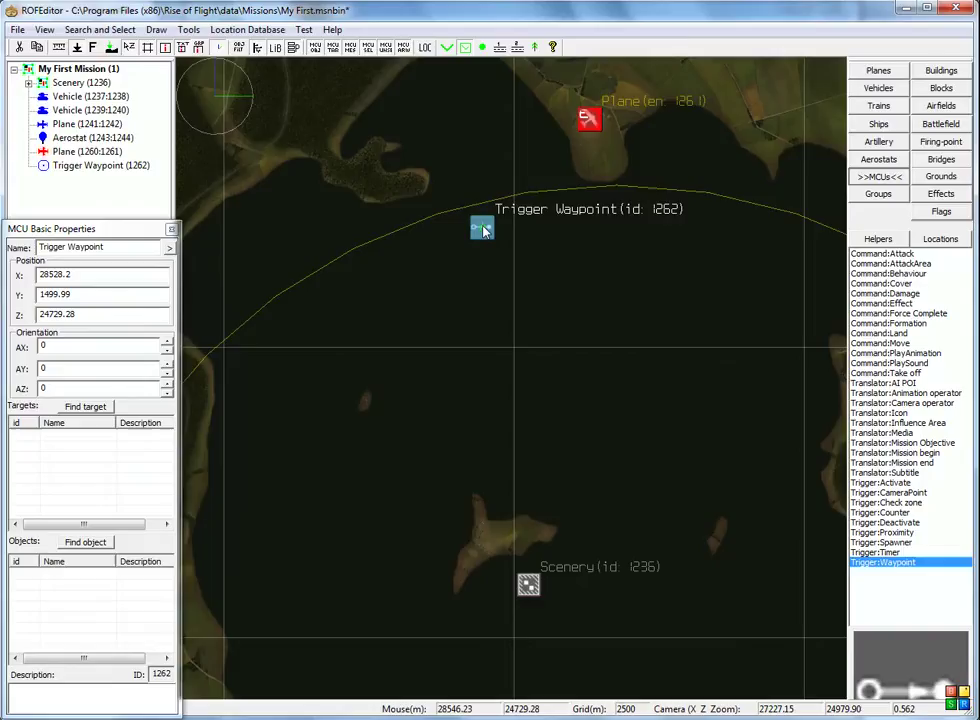
# Set Trigger Waypoint 1262's priority to Medium in its advanced settings
pyautogui.doubleClick(482, 229)
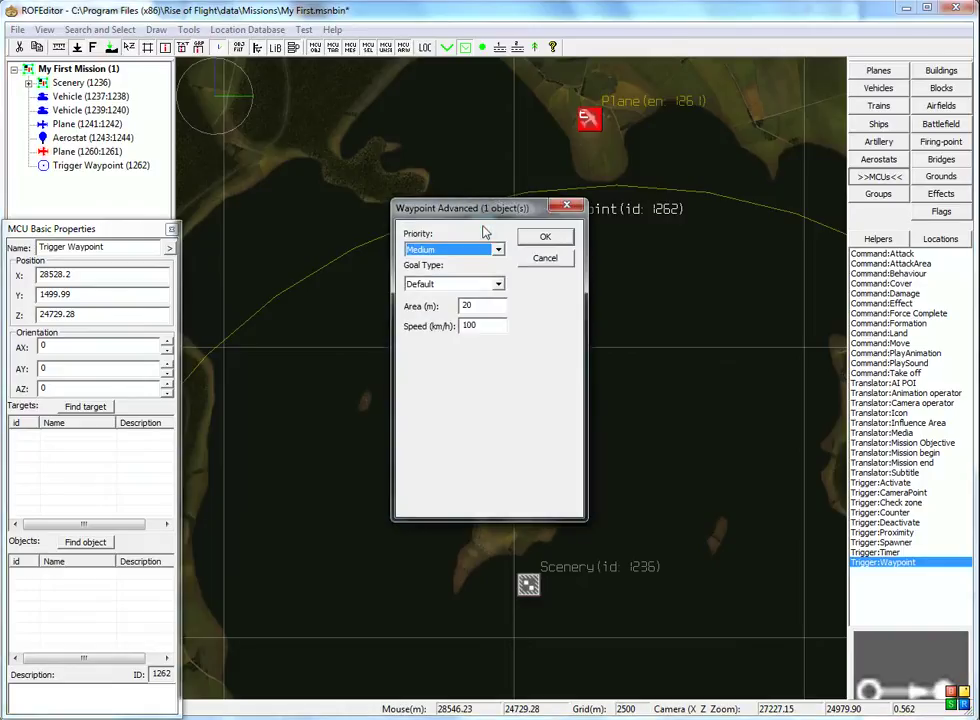
pyautogui.moveTo(482, 216); pyautogui.dragTo(668, 244)
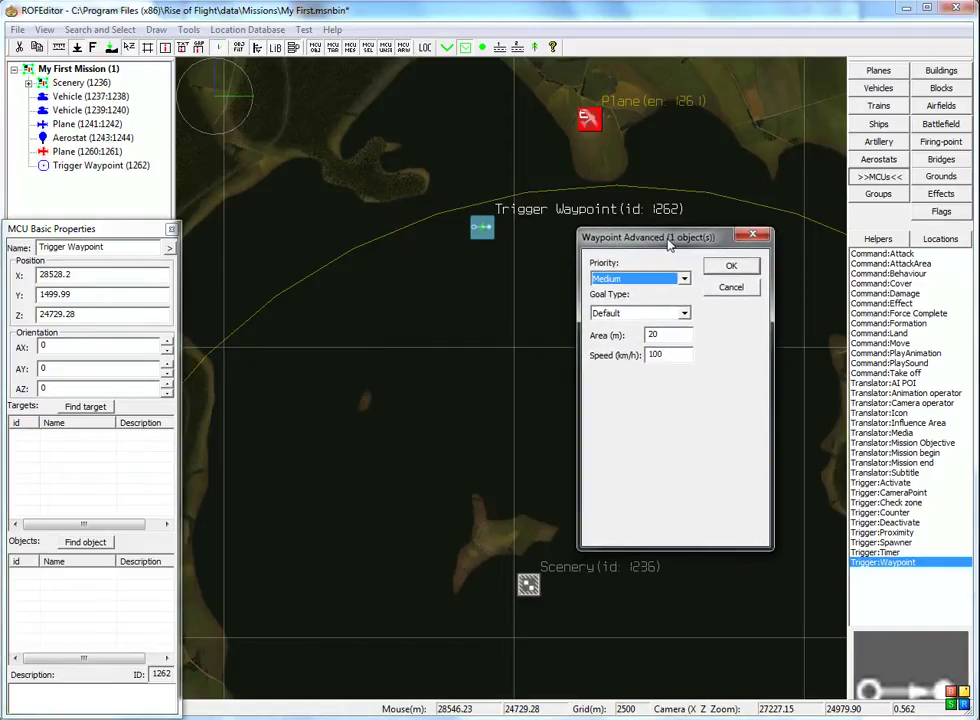
pyautogui.click(684, 279)
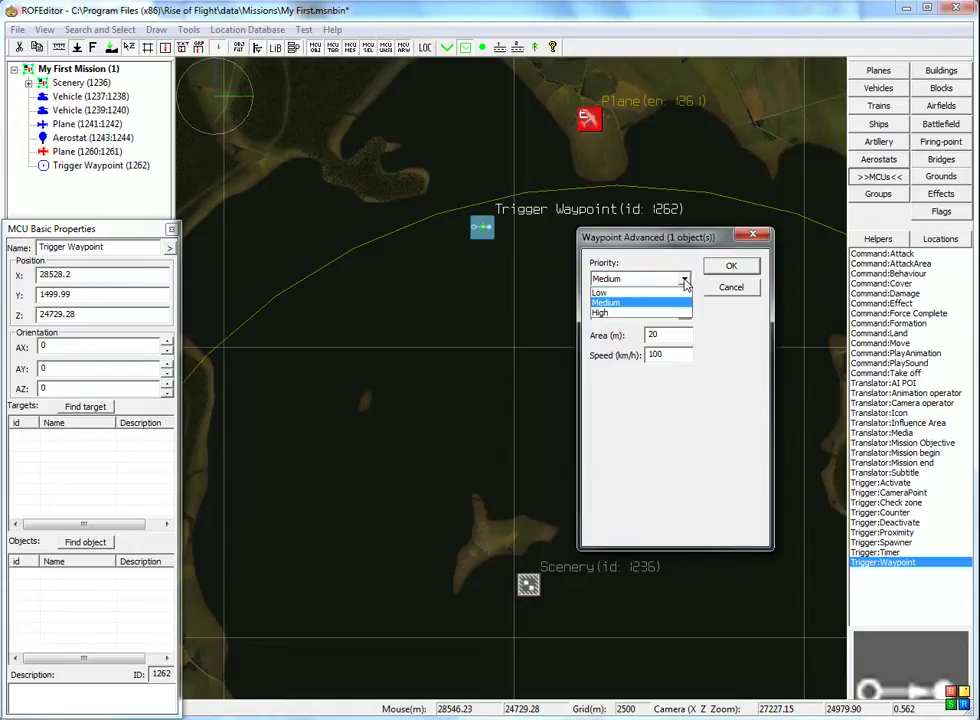
pyautogui.click(612, 293)
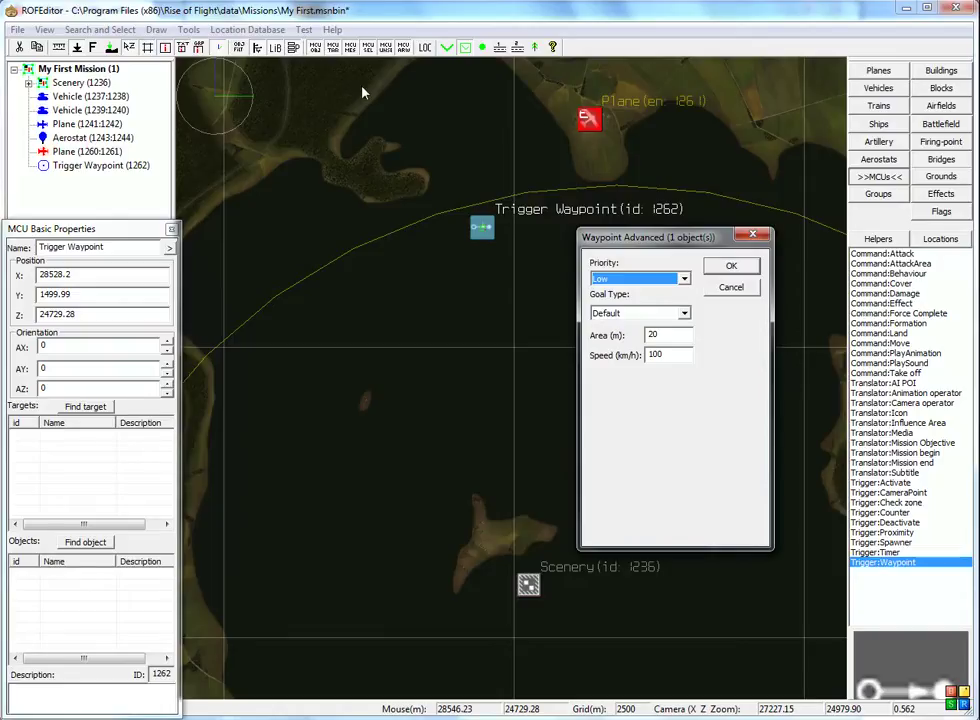
pyautogui.click(684, 278)
pyautogui.click(616, 303)
pyautogui.click(684, 279)
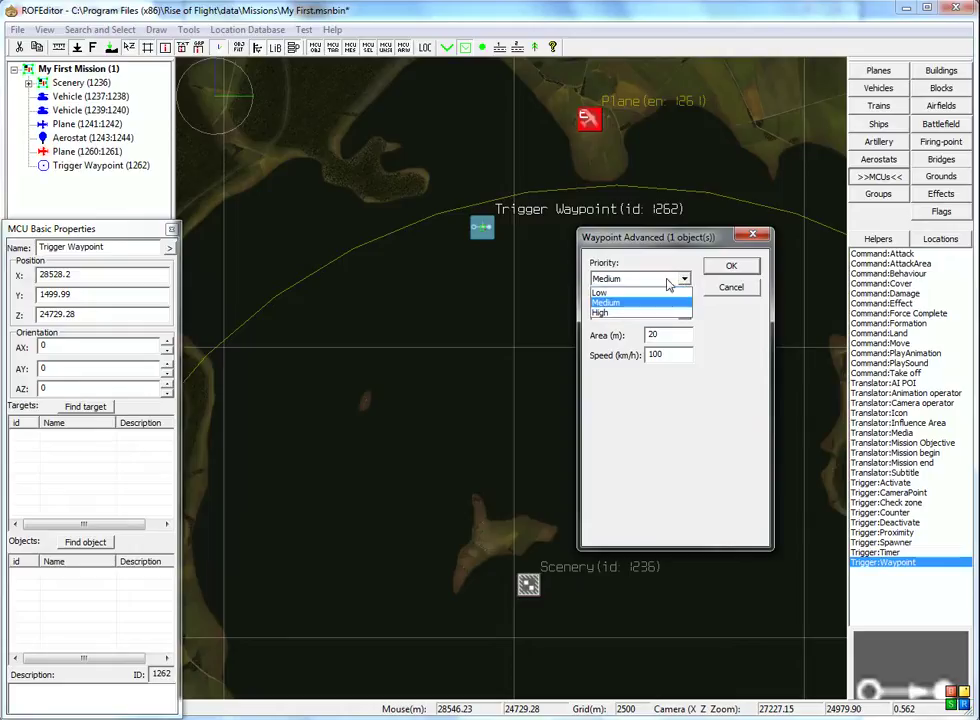
pyautogui.click(600, 312)
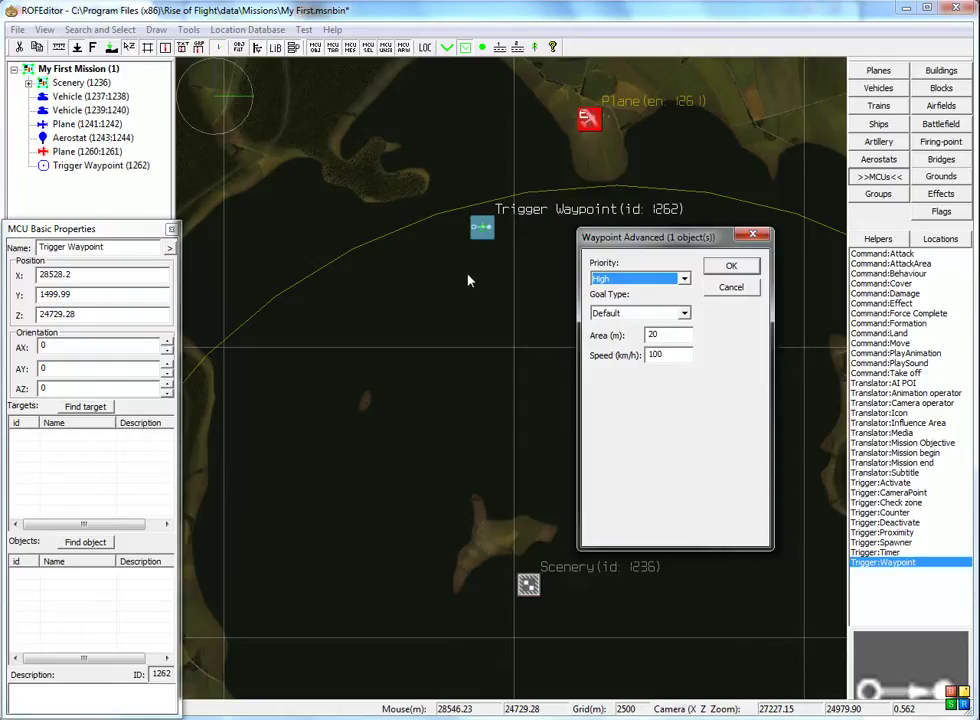
pyautogui.click(684, 280)
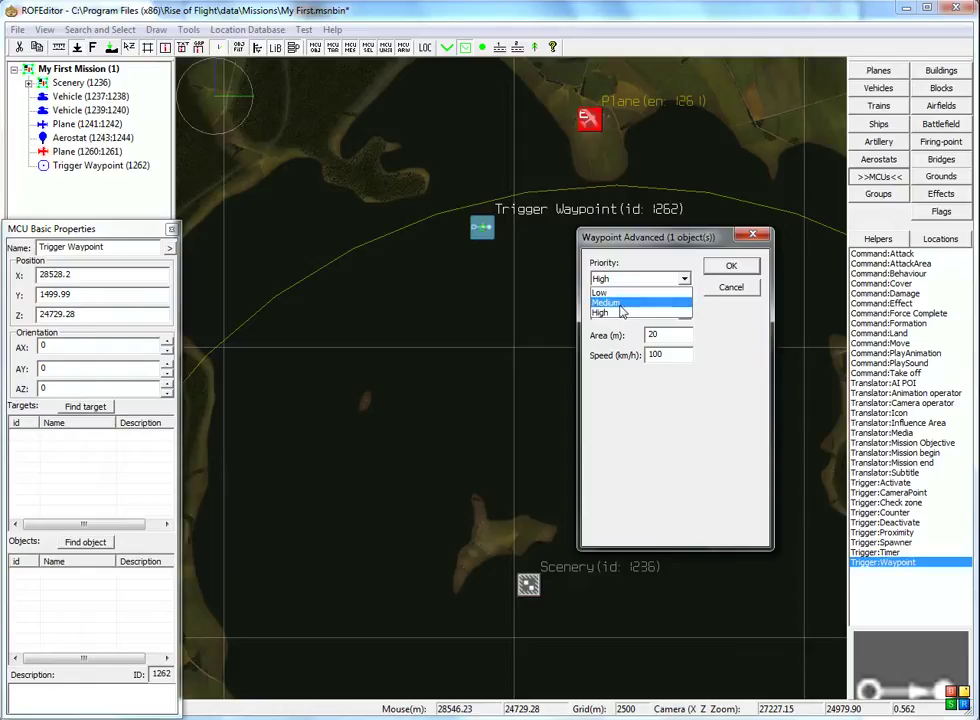
pyautogui.click(619, 302)
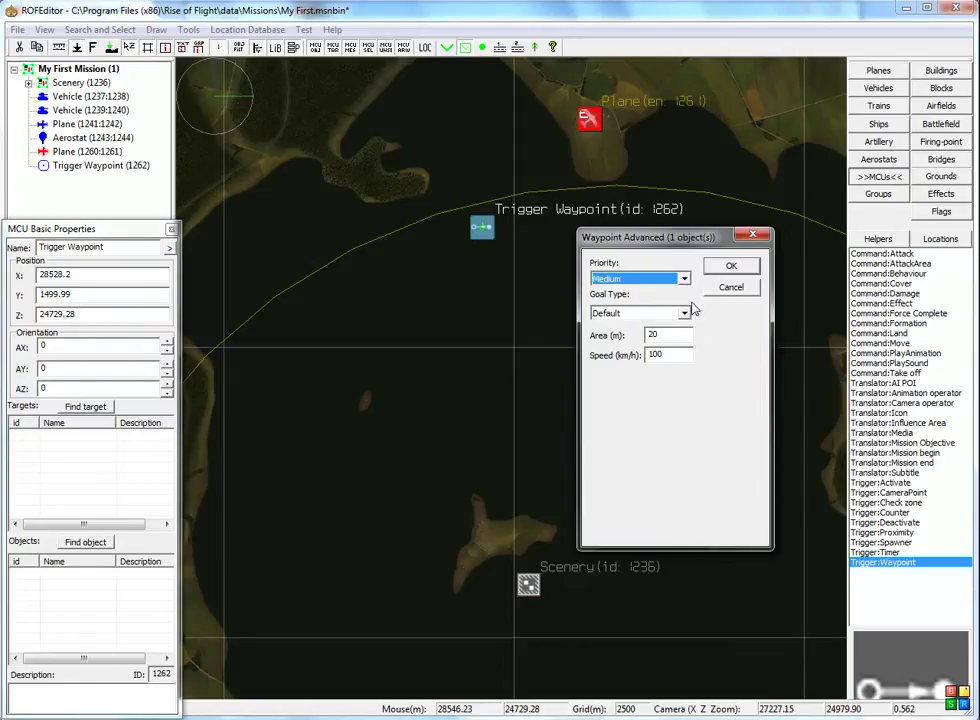
# Set the waypoint's area to 200 m and speed to 135 km/h, then confirm
pyautogui.moveTo(665, 237); pyautogui.dragTo(673, 204)
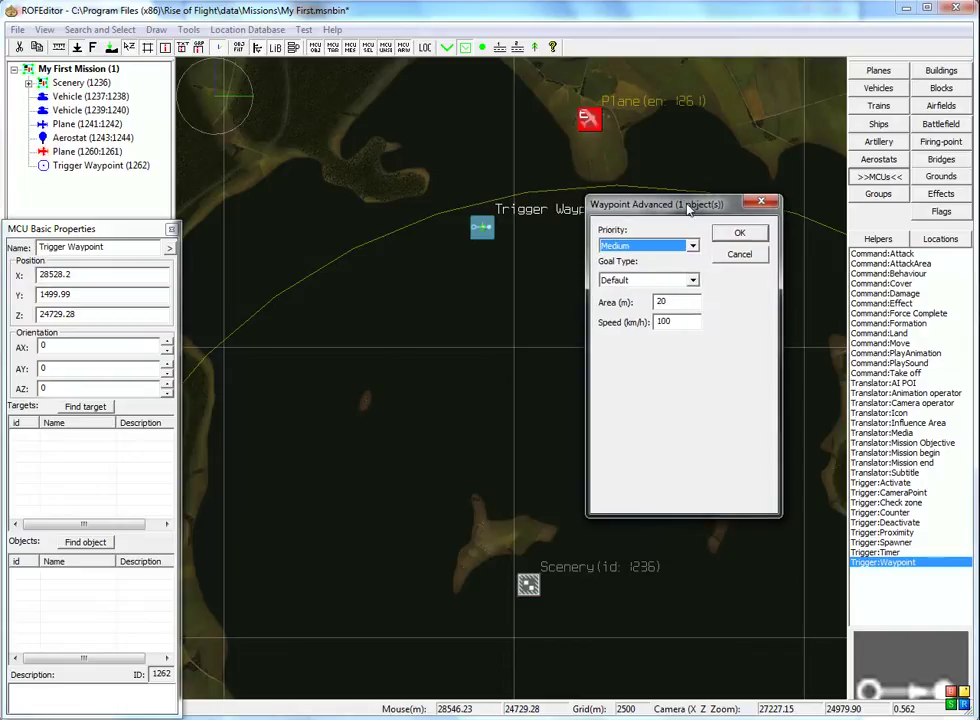
pyautogui.click(671, 302)
pyautogui.moveTo(671, 302); pyautogui.dragTo(653, 302)
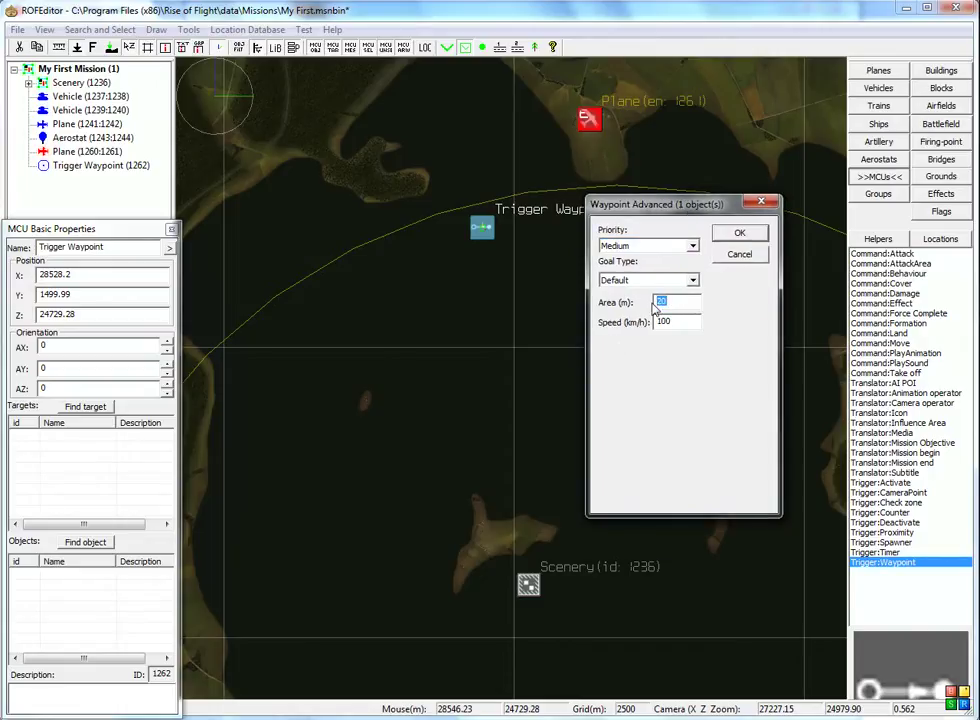
pyautogui.moveTo(670, 206); pyautogui.dragTo(652, 258)
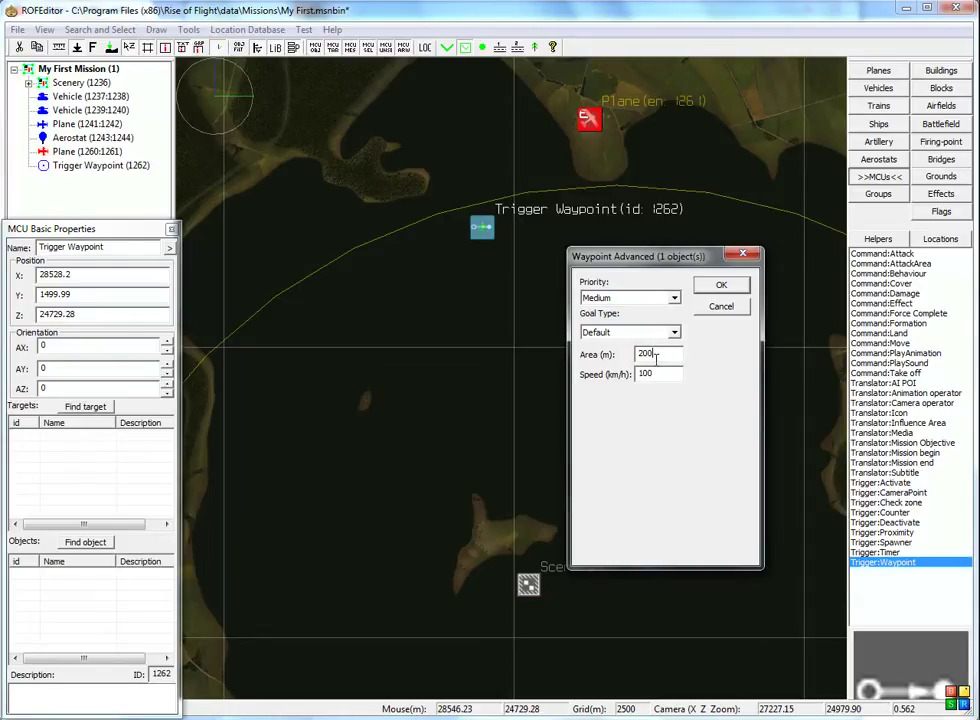
pyautogui.doubleClick(640, 373)
pyautogui.write('135')
pyautogui.click(720, 286)
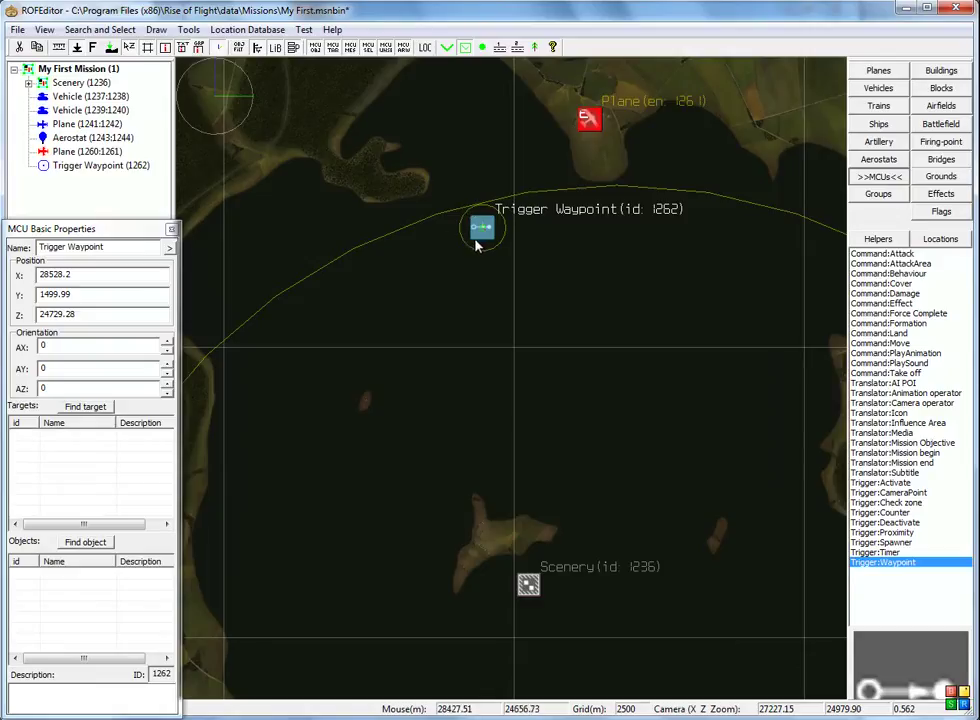
# Set Plane entity 1261 as waypoint 1262's object and nudge it to X 28375.22, Z 24409.43
pyautogui.moveTo(553, 280); pyautogui.dragTo(582, 328, button='right')
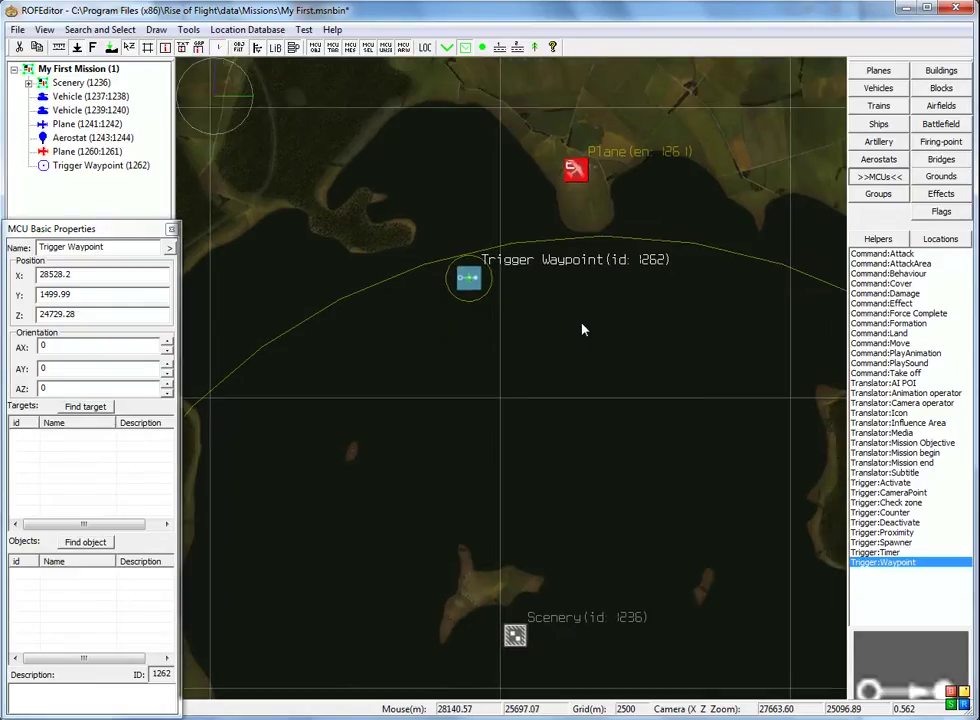
pyautogui.scroll(-3, 479, 319)
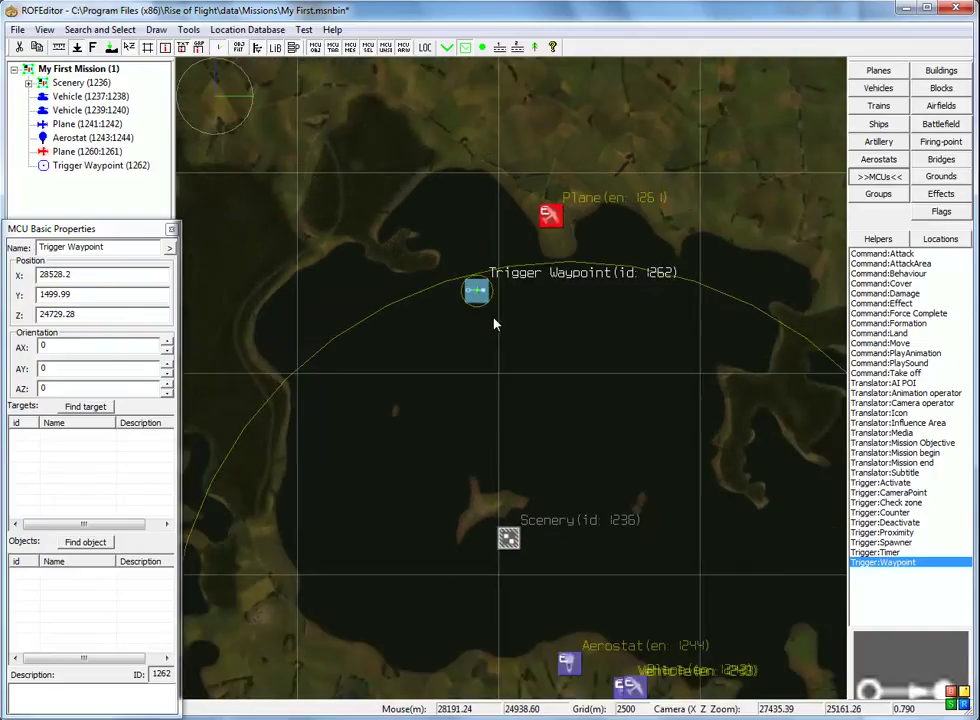
pyautogui.scroll(-2, 496, 324)
pyautogui.moveTo(586, 352); pyautogui.dragTo(569, 284, button='right')
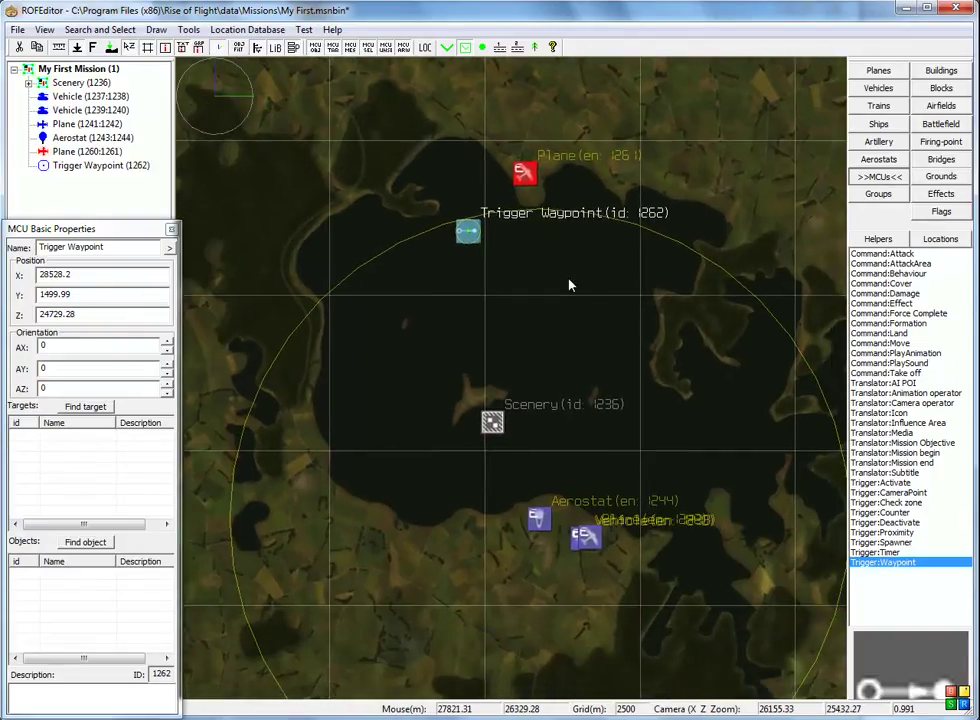
pyautogui.scroll(1, 569, 285)
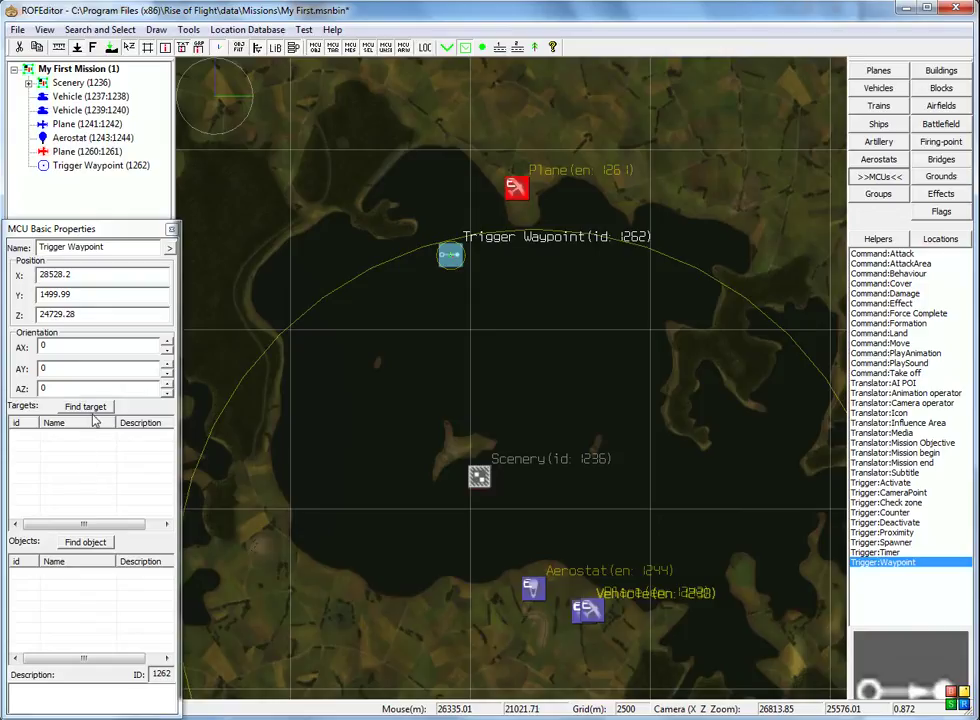
pyautogui.click(87, 543)
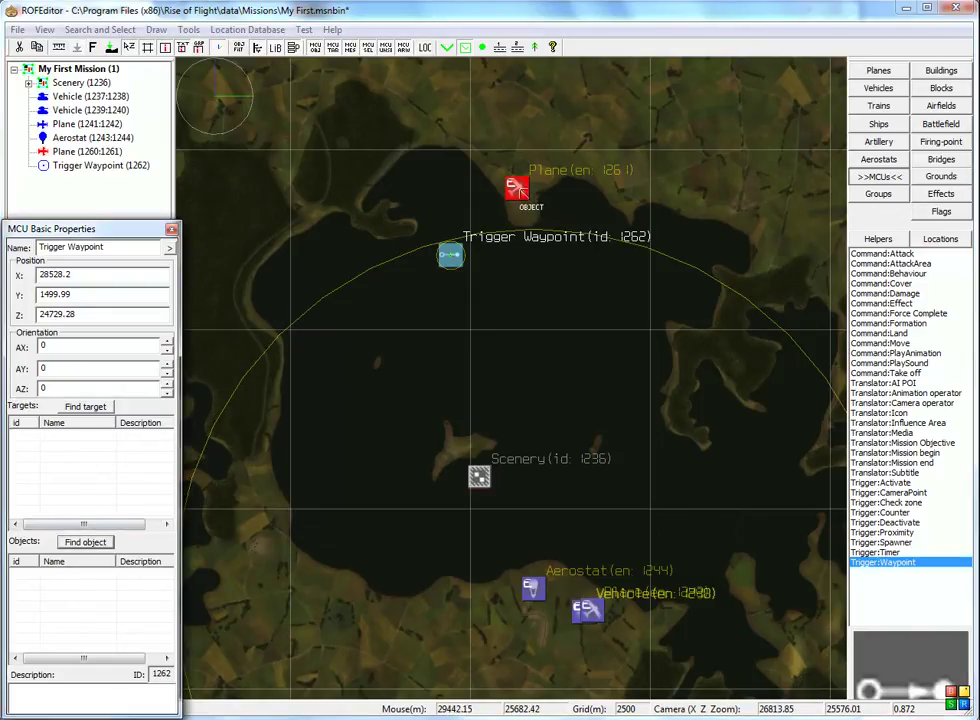
pyautogui.click(516, 189)
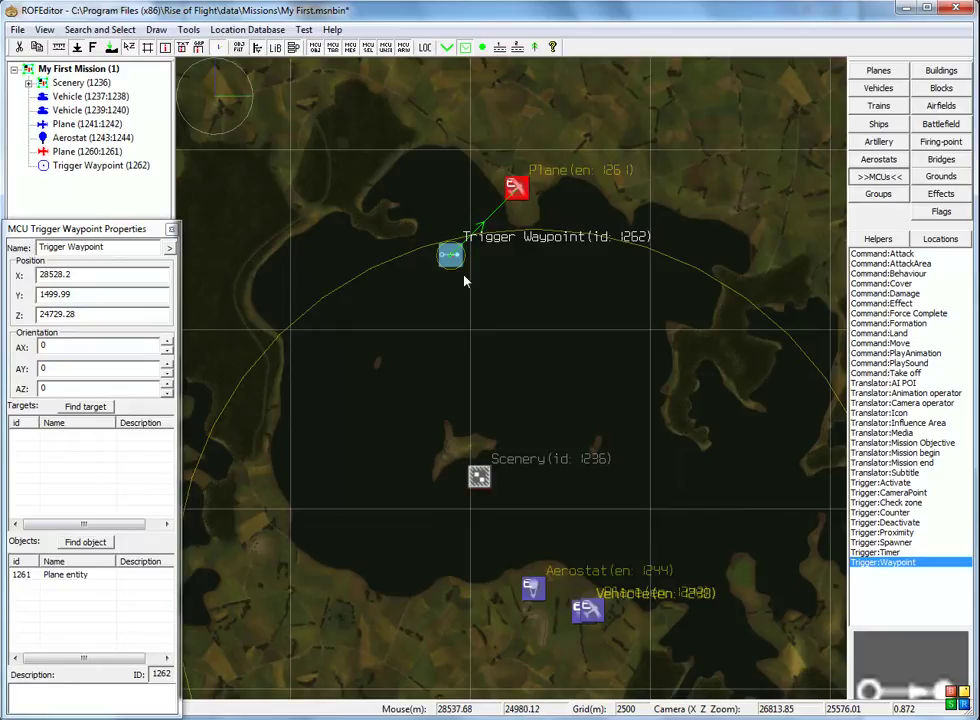
pyautogui.scroll(-4, 778, 545)
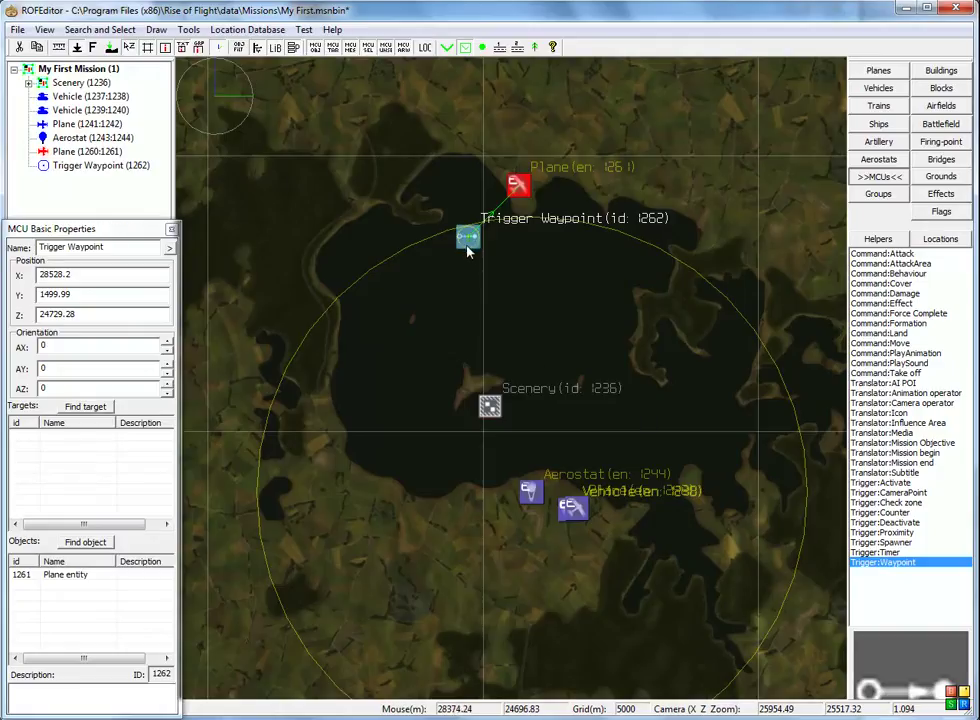
pyautogui.moveTo(471, 242); pyautogui.dragTo(451, 251)
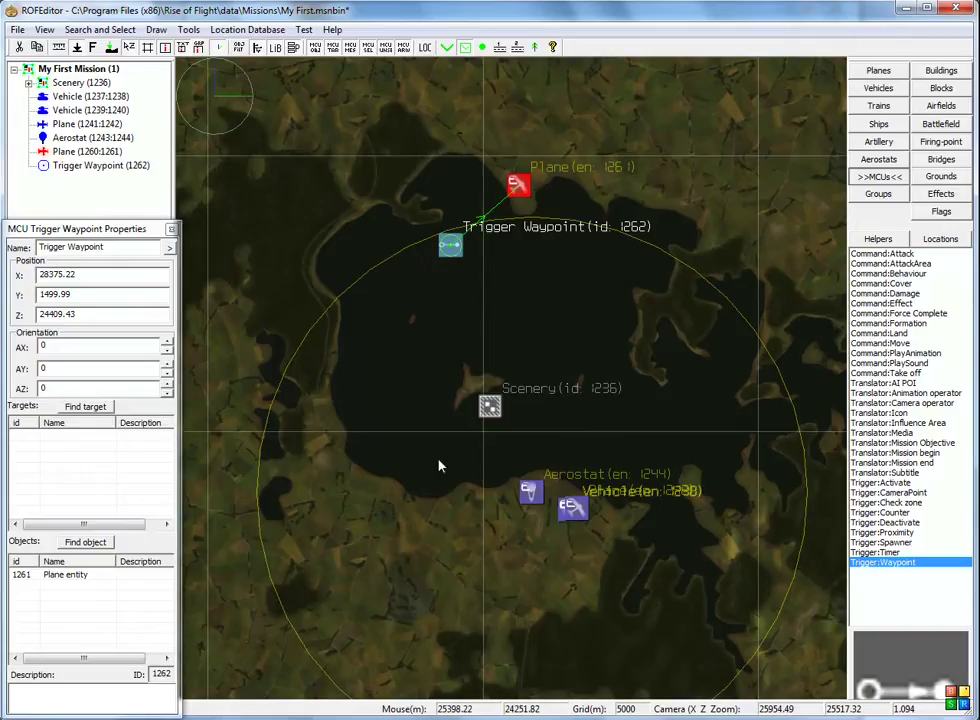
# Add linked waypoints 1263–1266 at the south-west shore, south, south-east, and near the plane
pyautogui.click(450, 537)
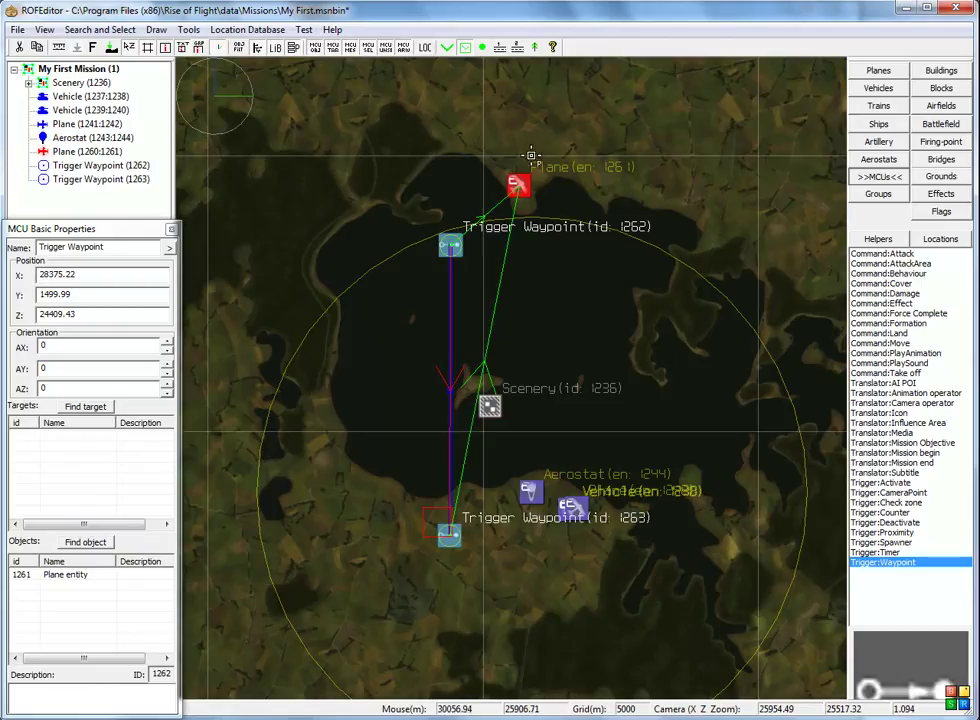
pyautogui.click(543, 598)
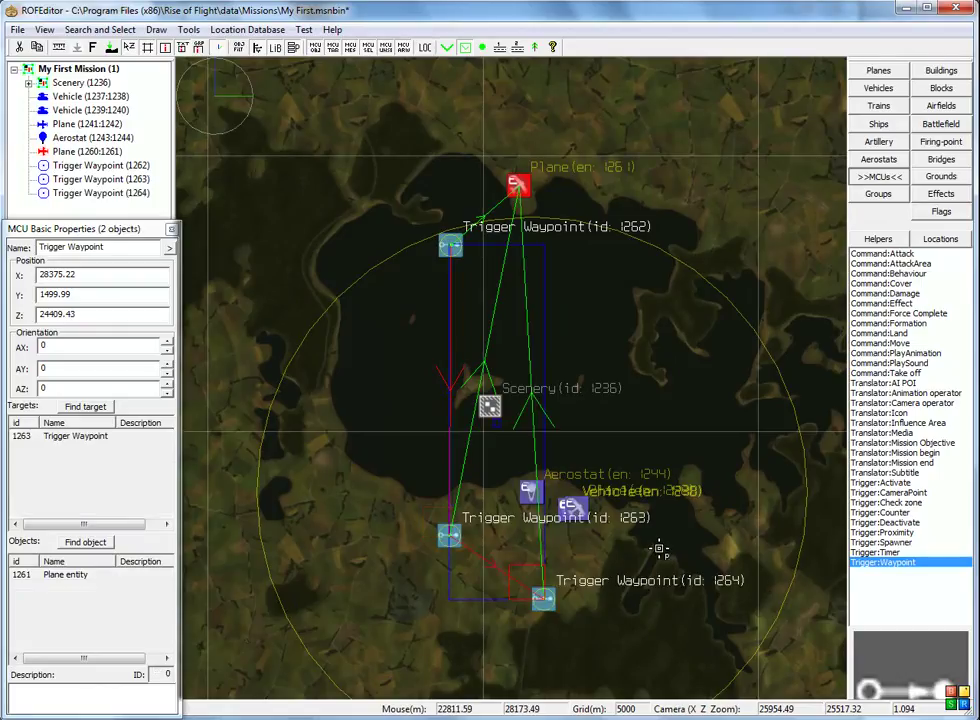
pyautogui.click(645, 535)
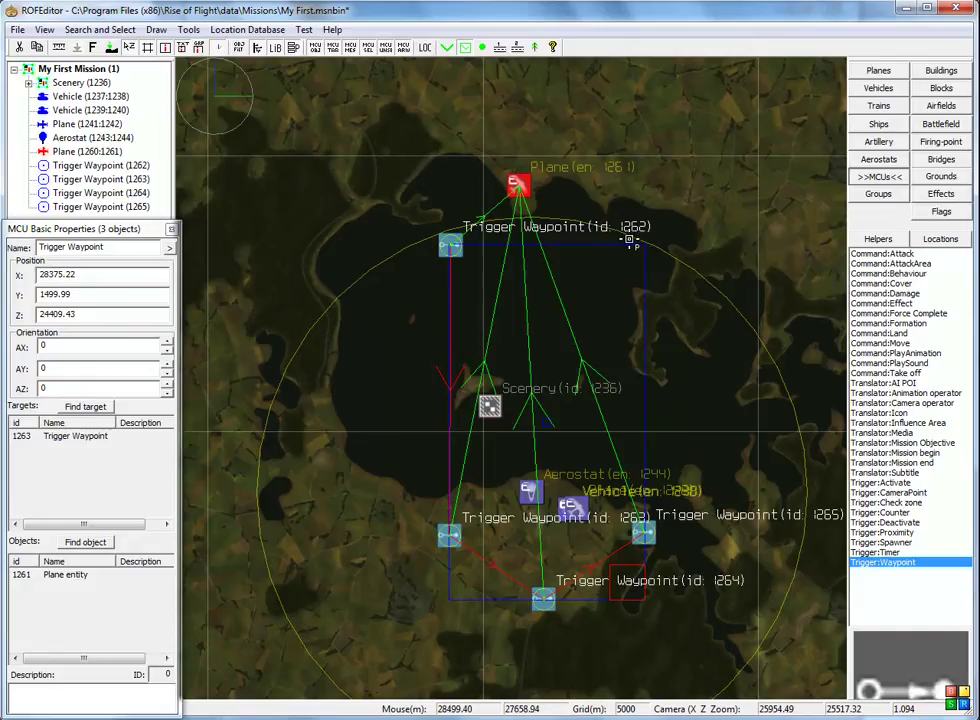
pyautogui.click(630, 234)
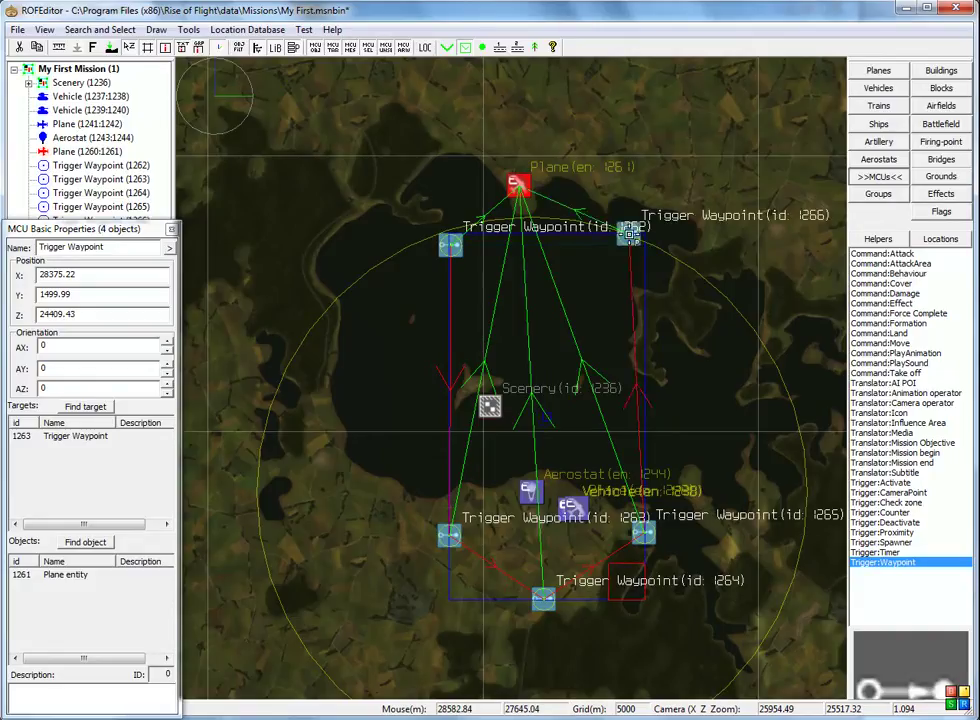
pyautogui.click(689, 152)
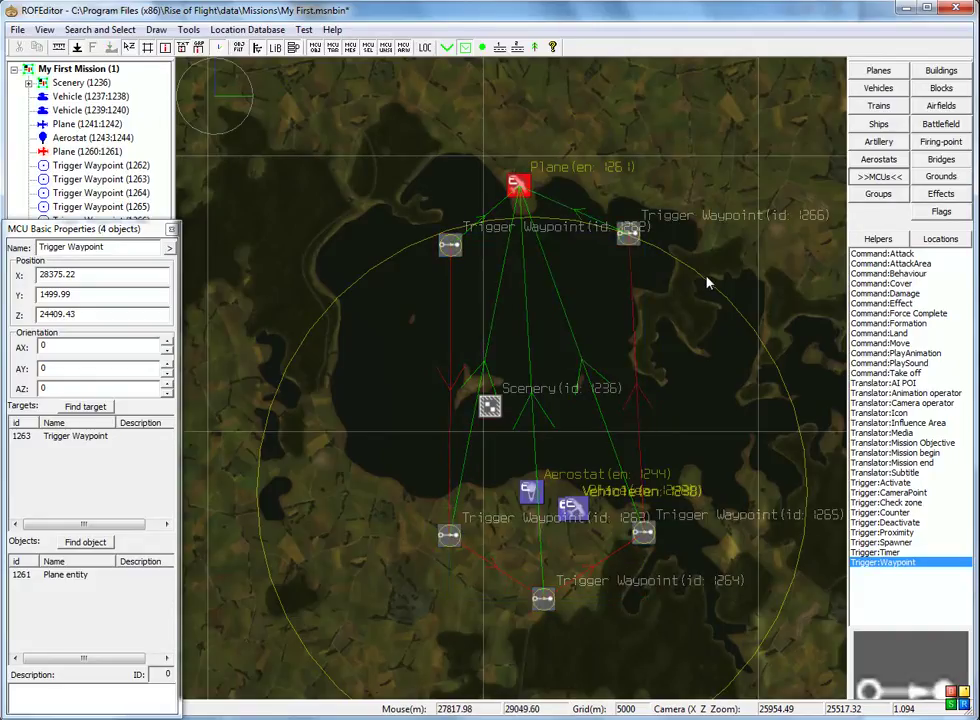
# Check waypoint 1265's settings and shift waypoint 1266 to X 28499.4, Z 27436.43
pyautogui.doubleClick(643, 534)
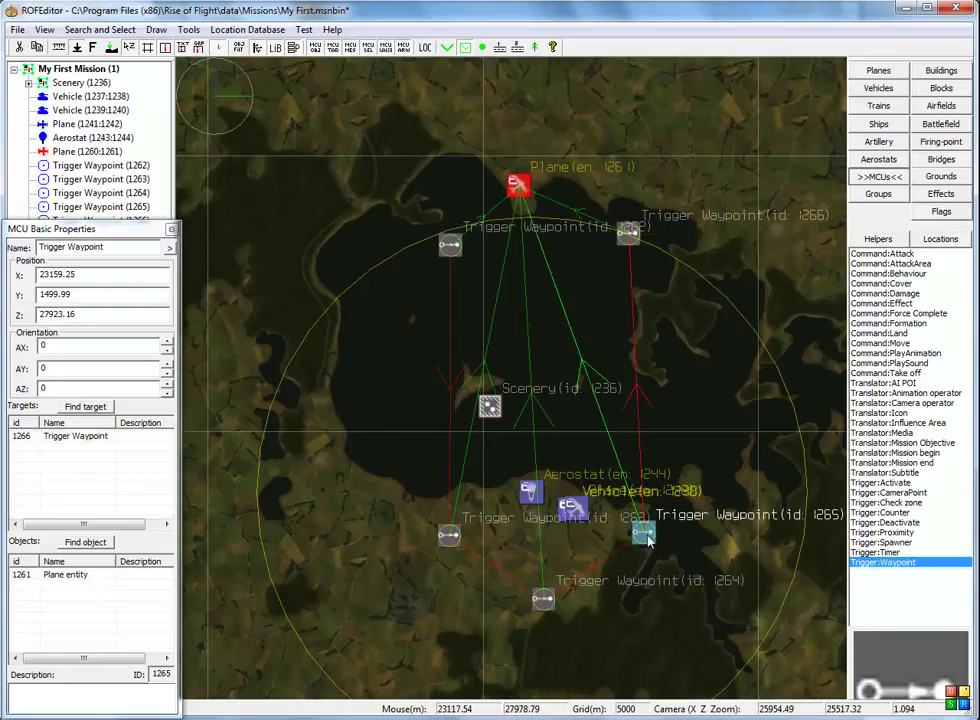
pyautogui.click(548, 239)
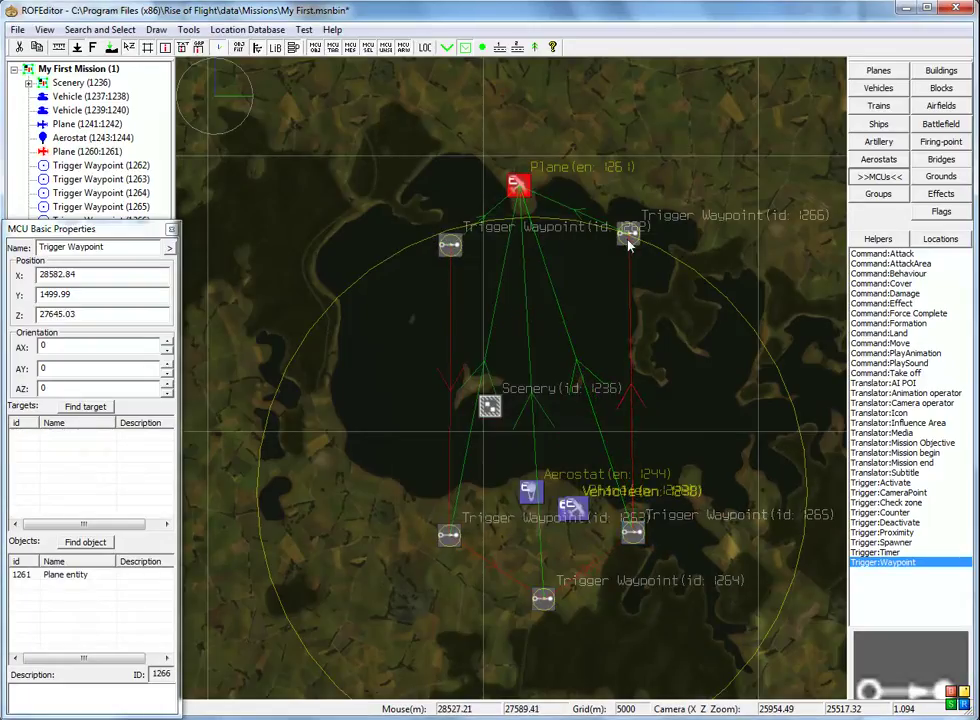
pyautogui.moveTo(627, 234); pyautogui.dragTo(615, 238)
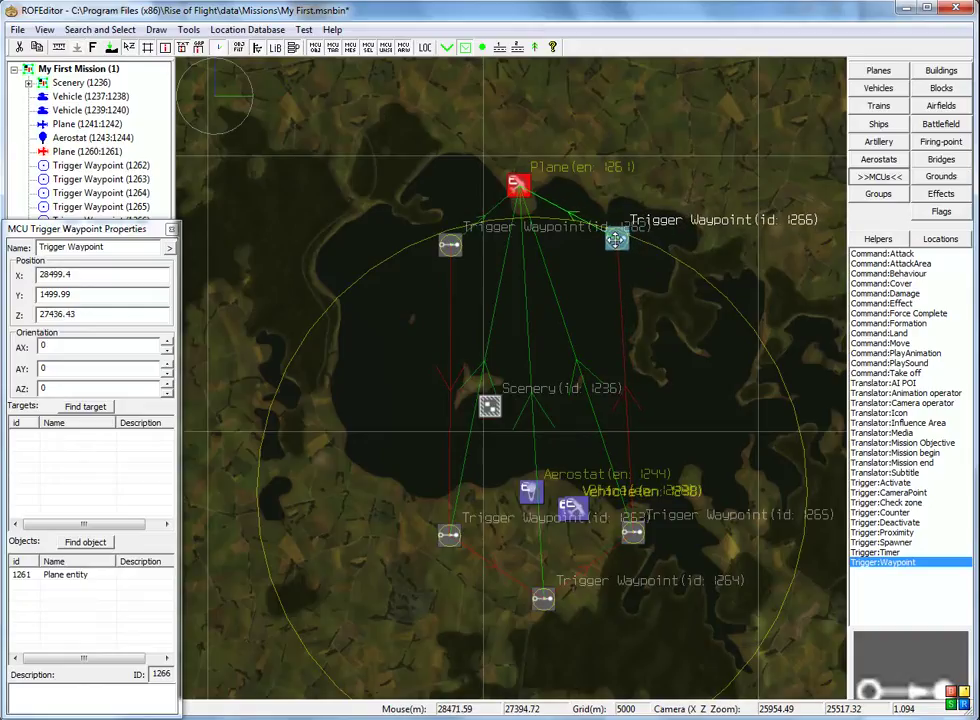
pyautogui.click(564, 278)
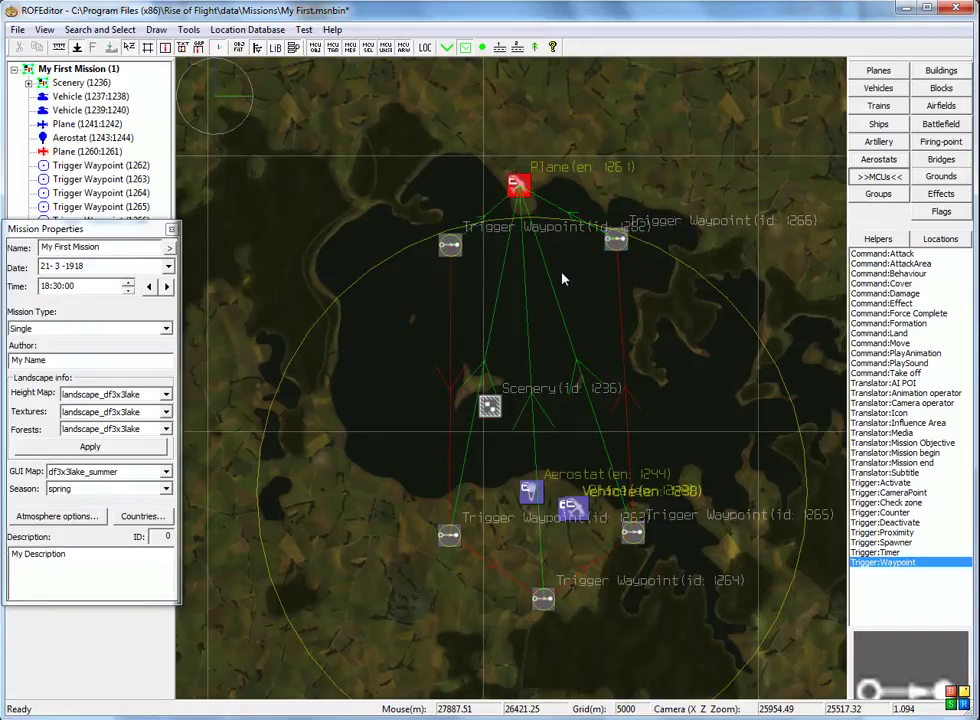